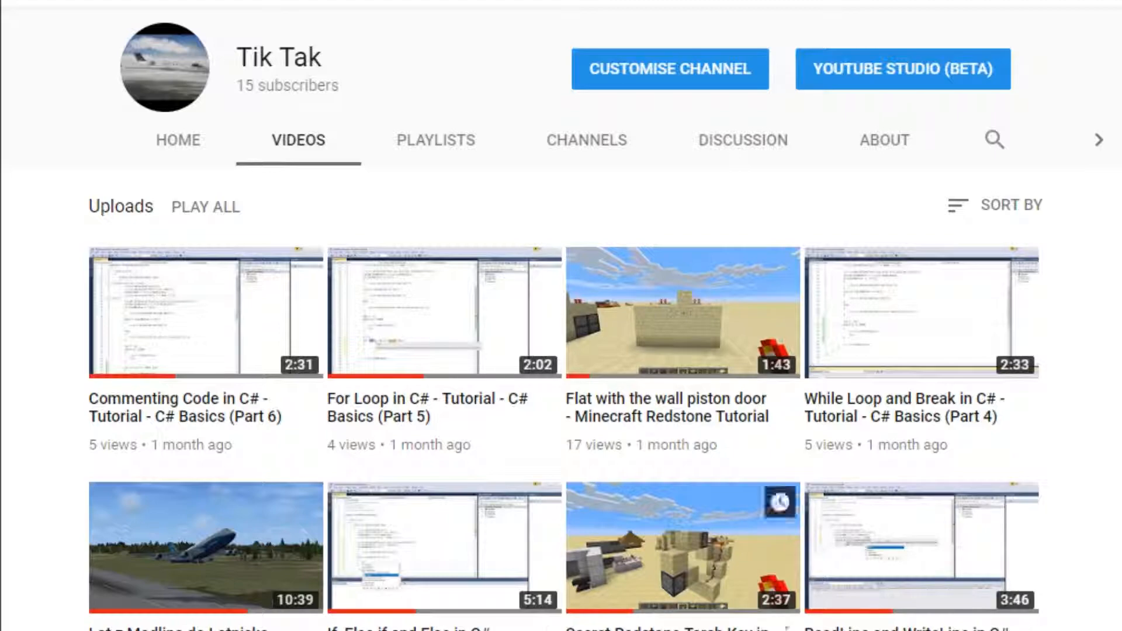
Open the "Flat with the wall piston door" video and turn on its English (auto-generated) subtitles with playback paused
{"action": "left_click", "coordinate": [745, 314]}
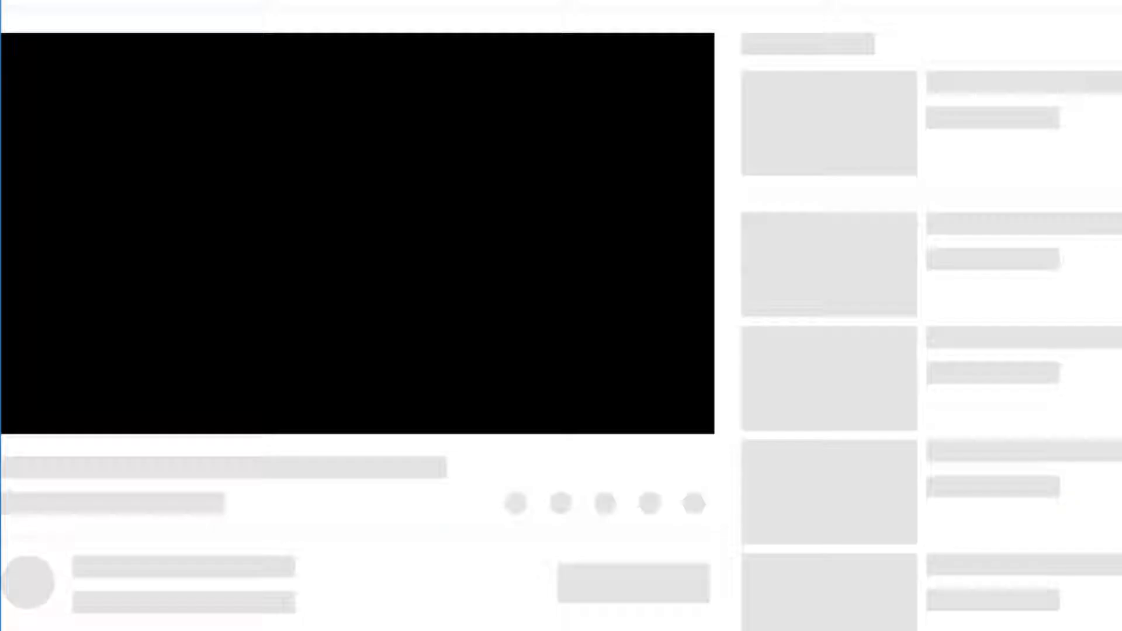
{"action": "left_click", "coordinate": [664, 526]}
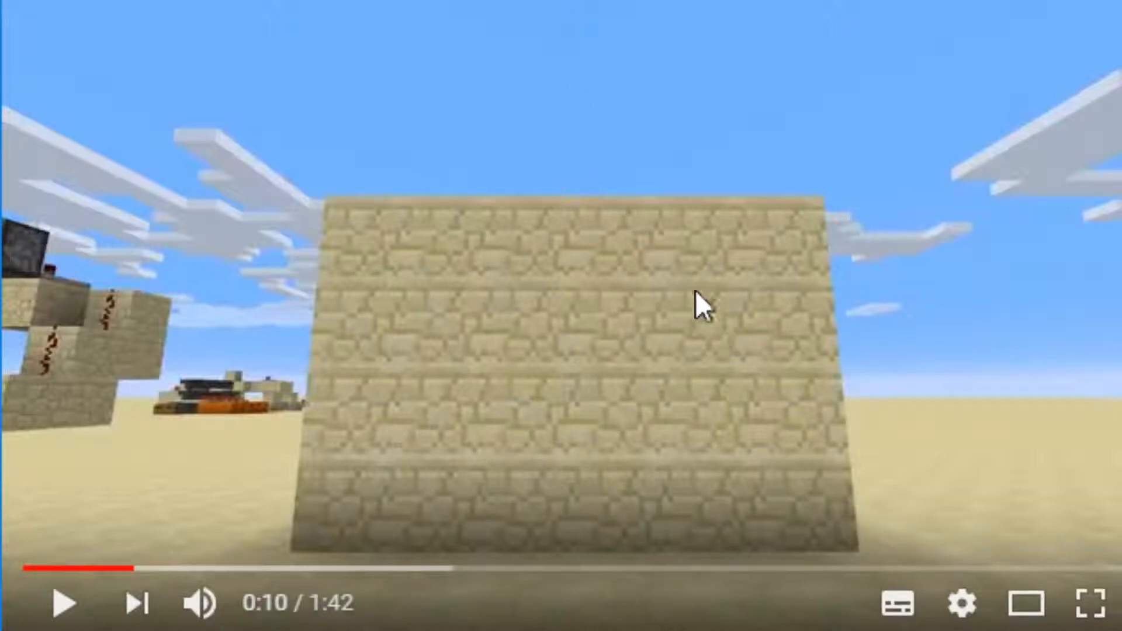
{"action": "left_click", "coordinate": [913, 617]}
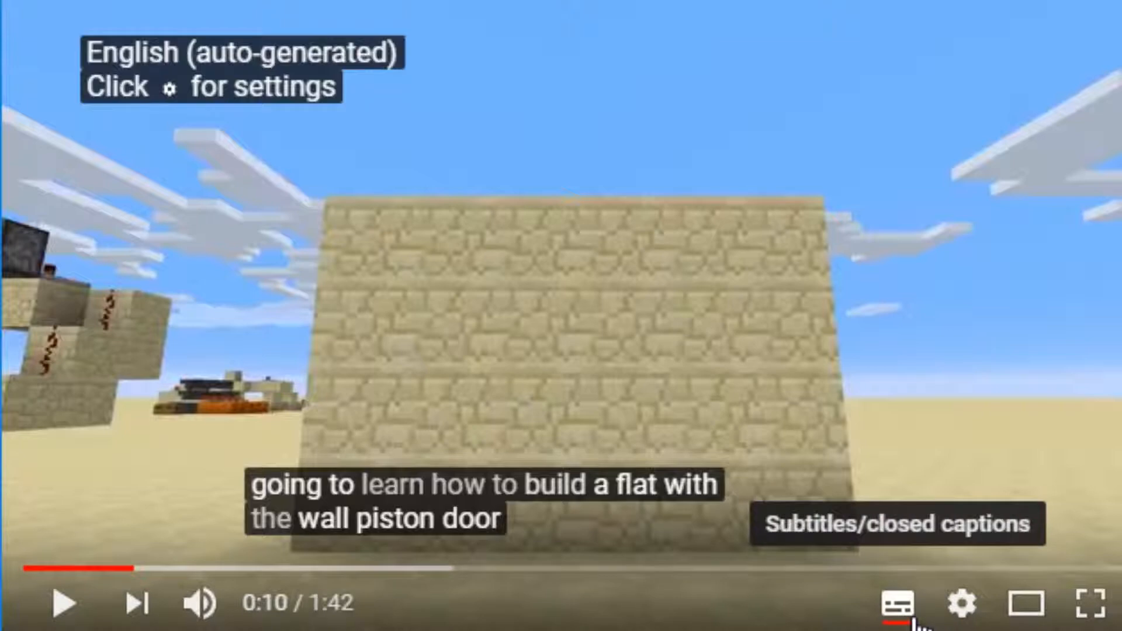
{"action": "left_click", "coordinate": [914, 619]}
{"action": "left_click", "coordinate": [913, 620]}
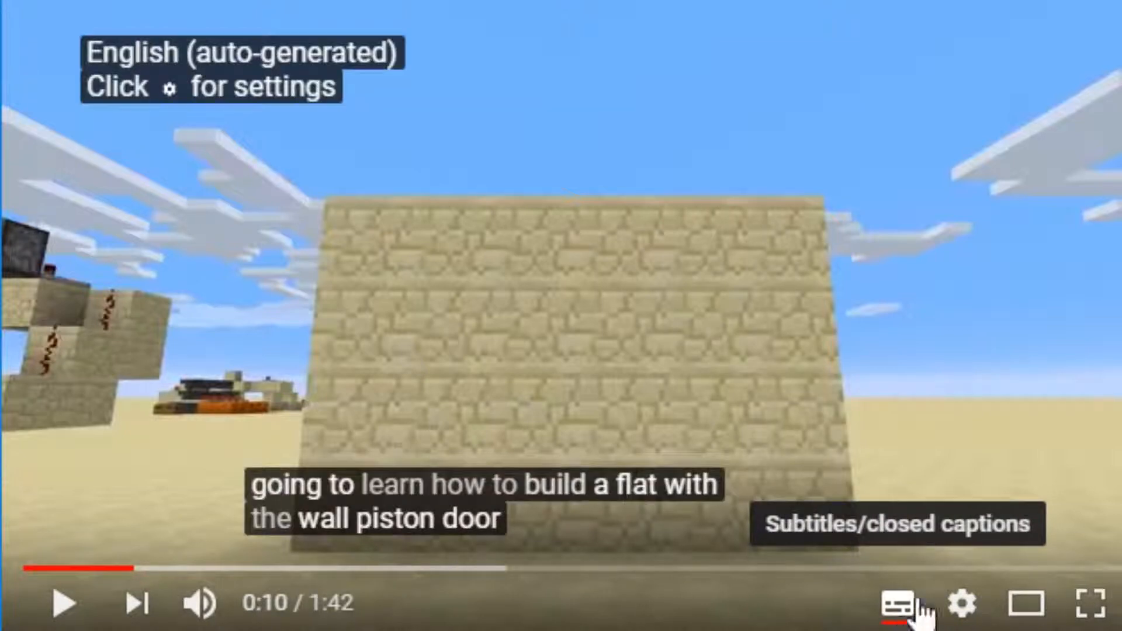
{"action": "left_click", "coordinate": [887, 616]}
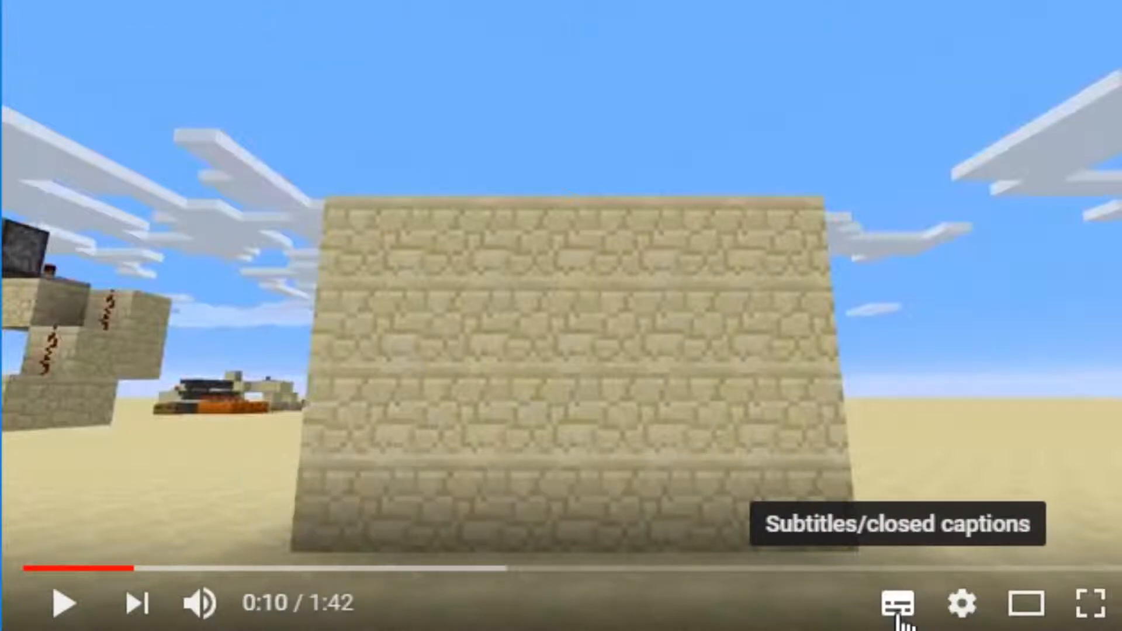
{"action": "left_click", "coordinate": [889, 617]}
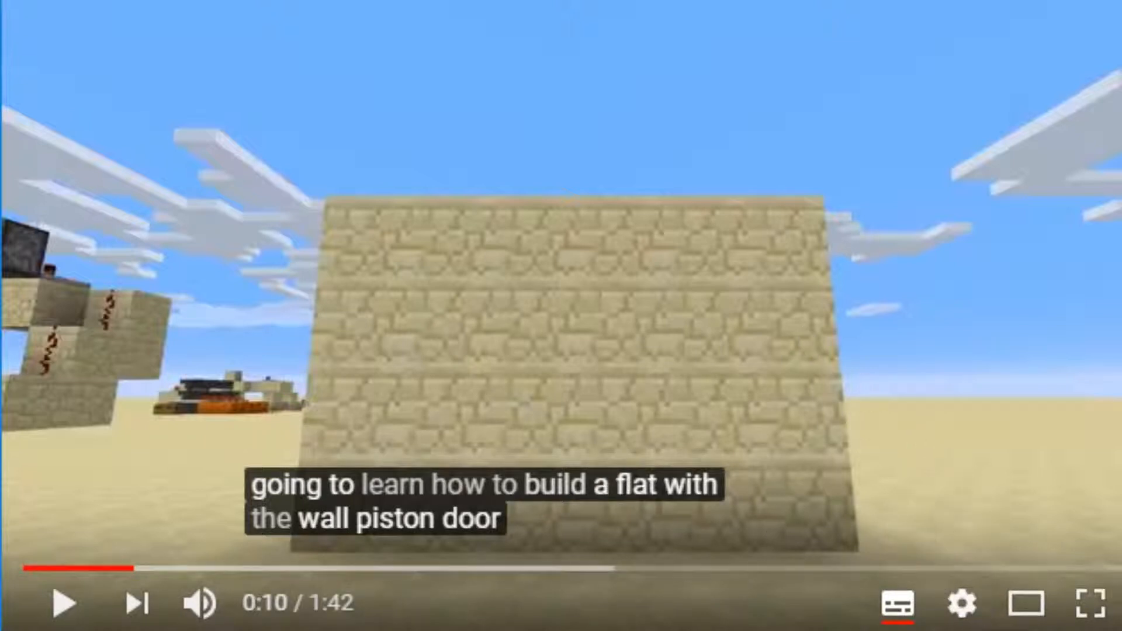
Auto-translate the video's English subtitles into Polish
{"action": "left_click", "coordinate": [961, 608]}
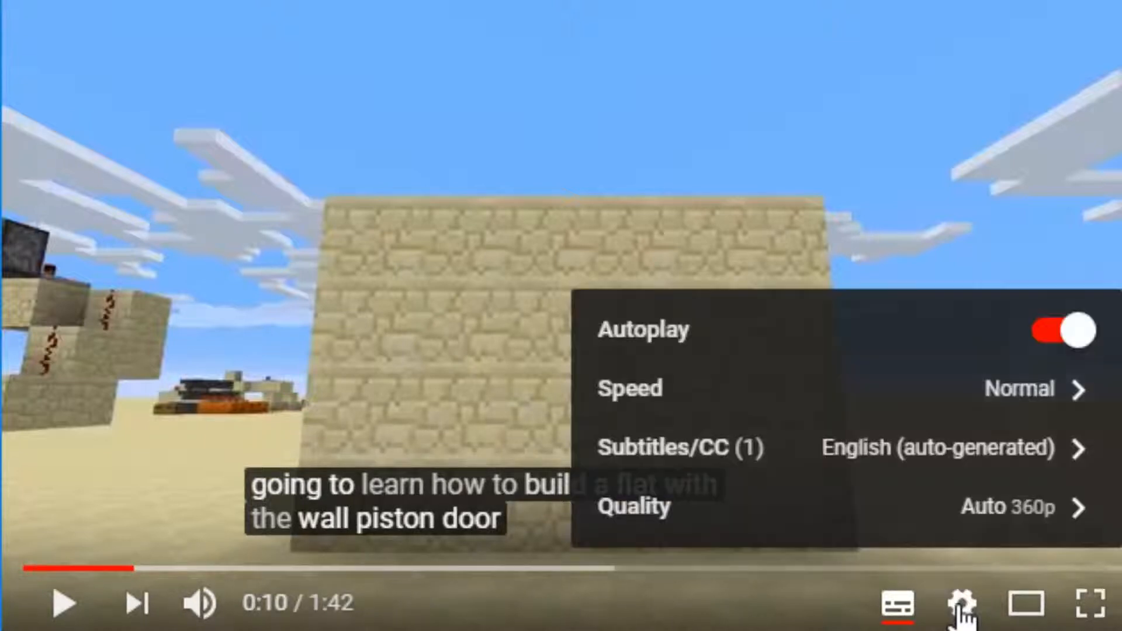
{"action": "left_click", "coordinate": [871, 462]}
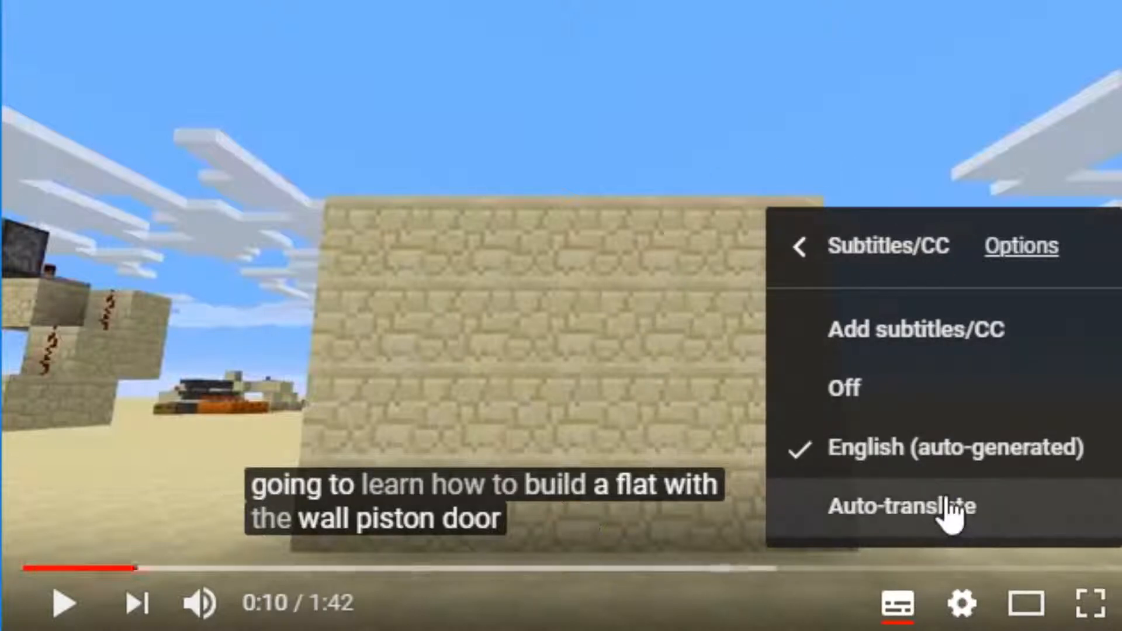
{"action": "left_click", "coordinate": [882, 509]}
{"action": "scroll", "coordinate": [1040, 195], "scroll_direction": "down", "scroll_amount": 15}
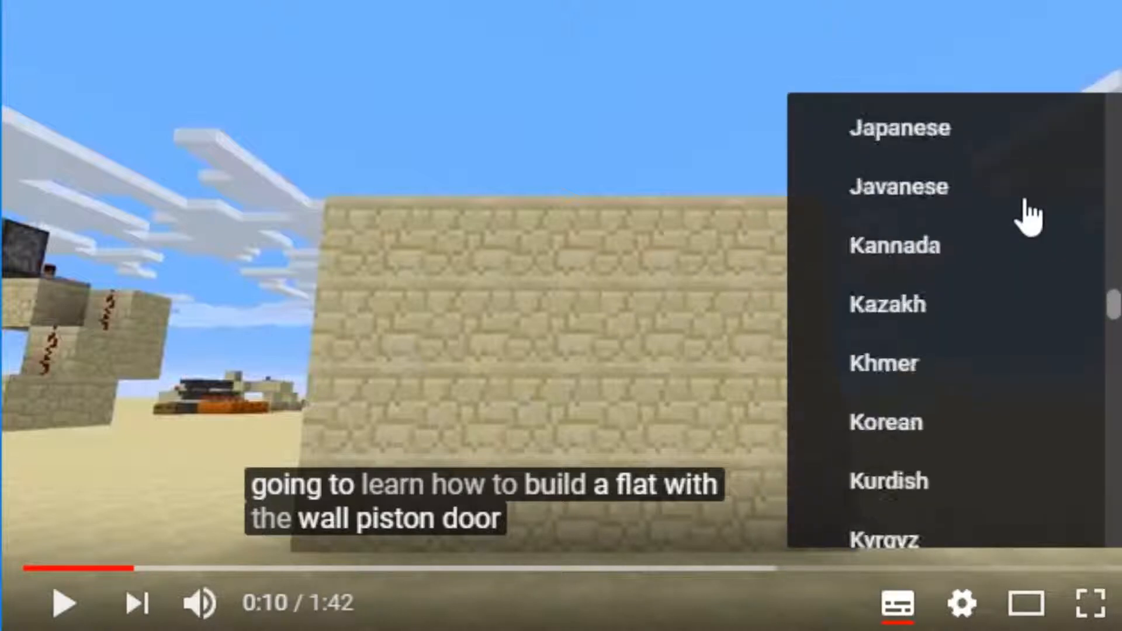
{"action": "scroll", "coordinate": [999, 280], "scroll_direction": "down", "scroll_amount": 6}
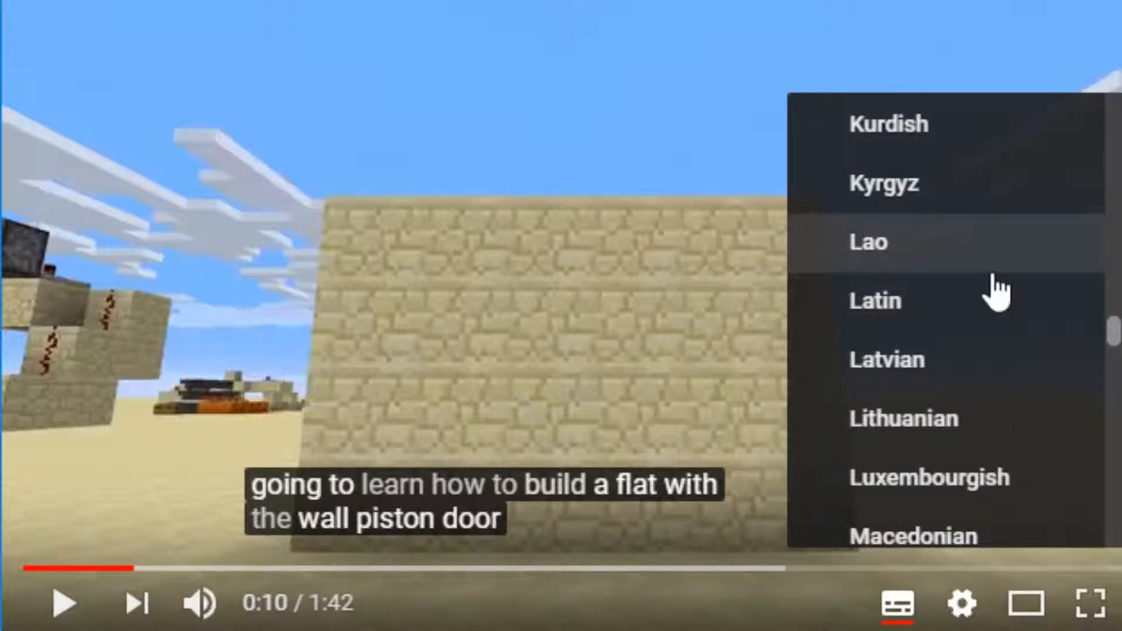
{"action": "scroll", "coordinate": [981, 327], "scroll_direction": "down", "scroll_amount": 6}
{"action": "scroll", "coordinate": [970, 239], "scroll_direction": "down", "scroll_amount": 7}
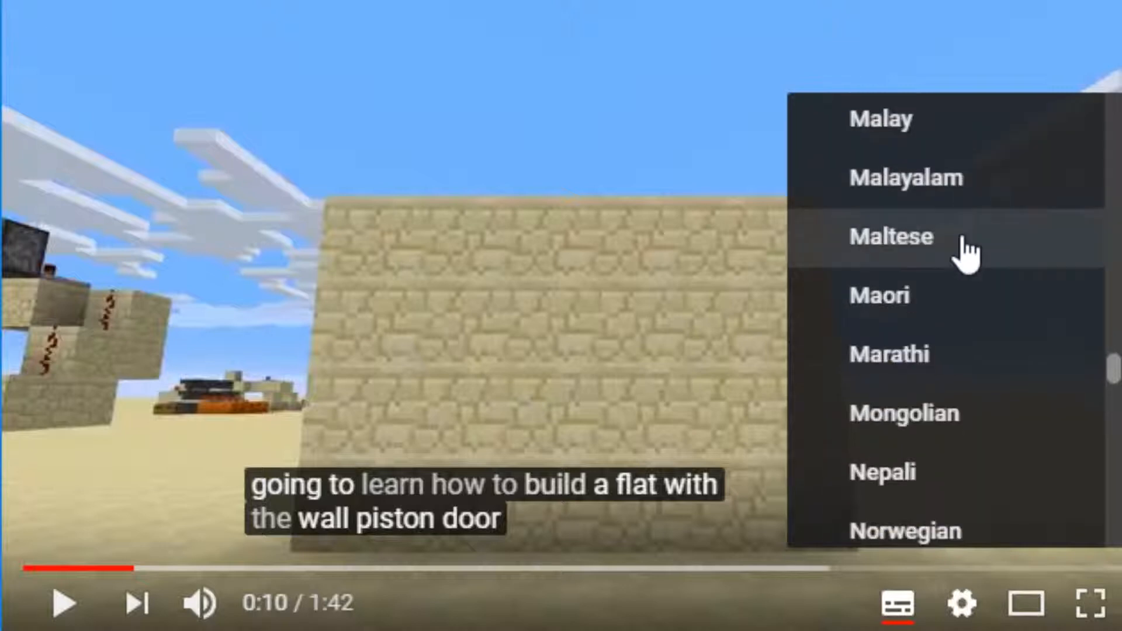
{"action": "scroll", "coordinate": [944, 494], "scroll_direction": "down", "scroll_amount": 3}
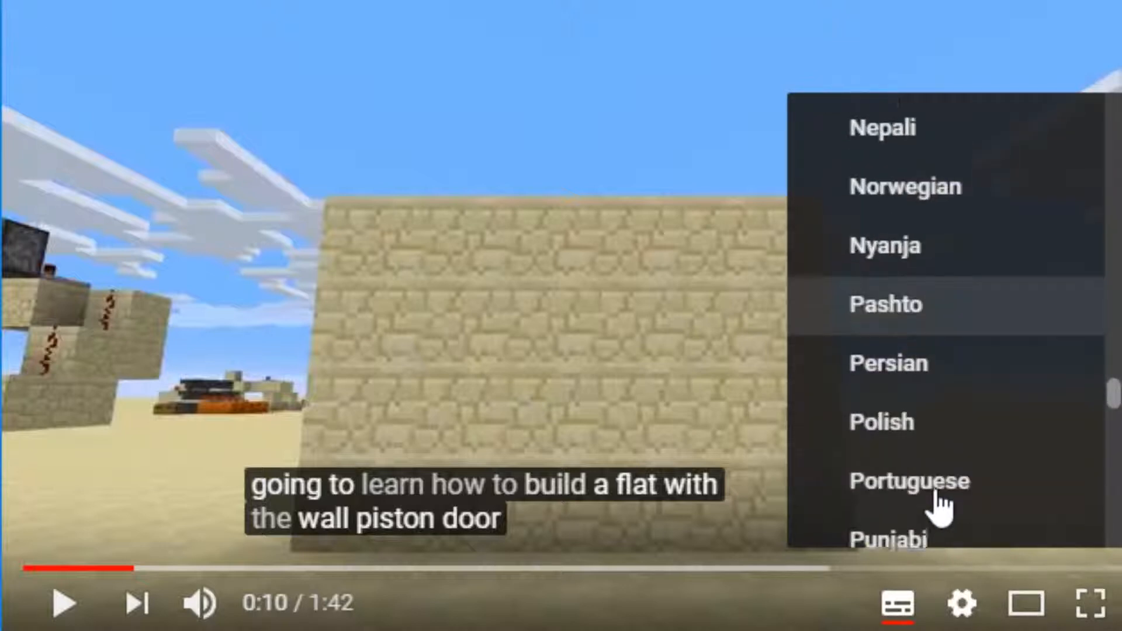
{"action": "left_click", "coordinate": [956, 420]}
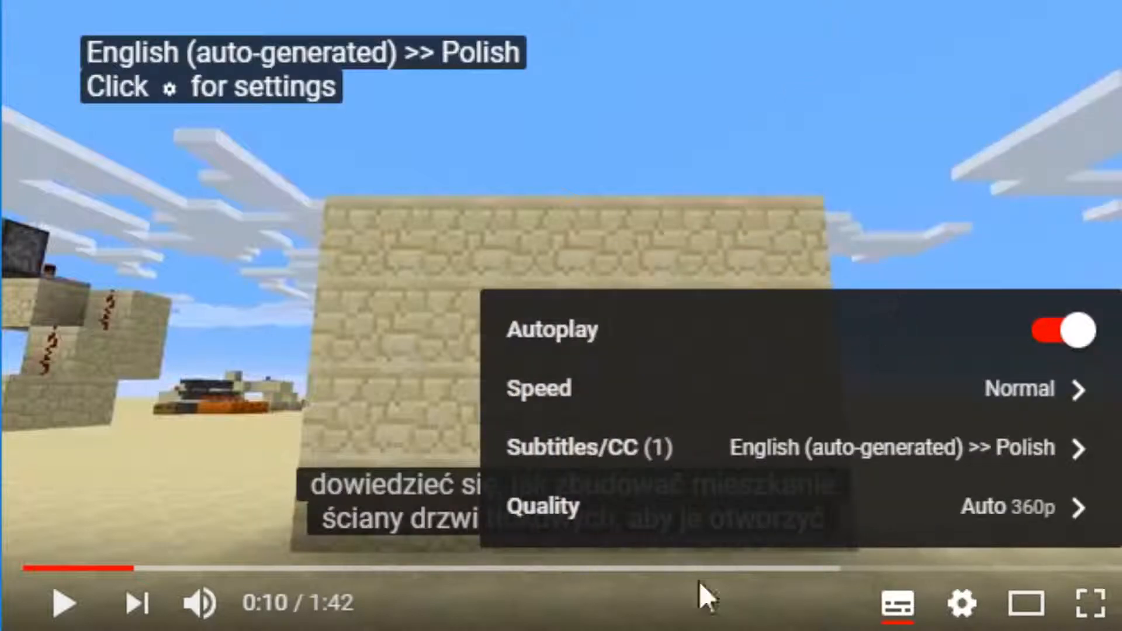
{"action": "left_click", "coordinate": [522, 390]}
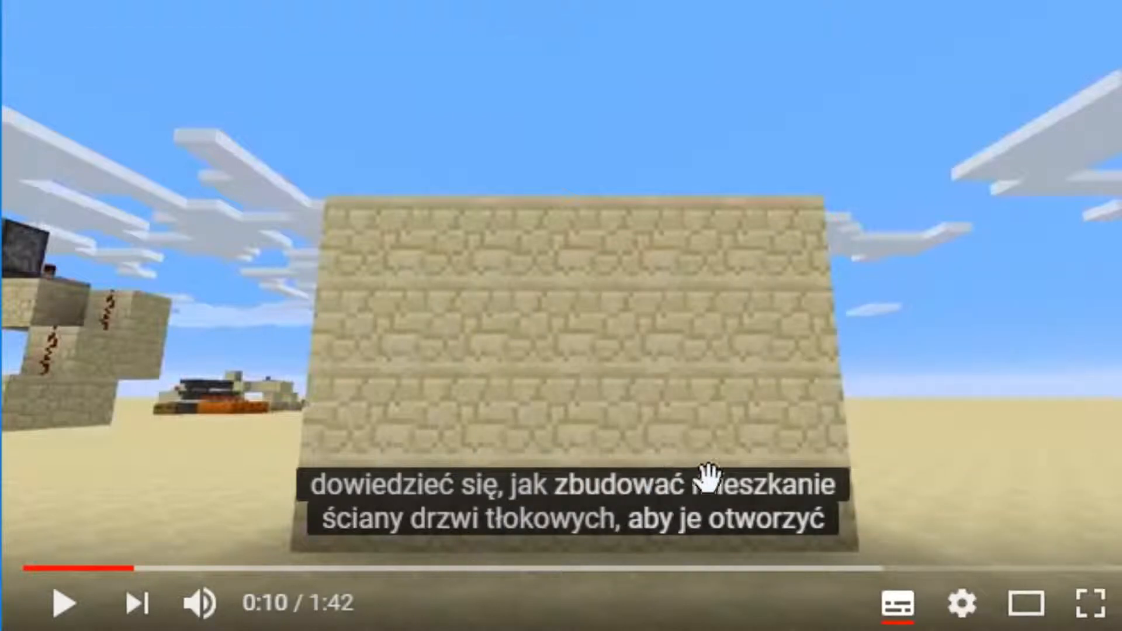
Open the page for adding subtitles/CC to this video from its subtitle settings
{"action": "left_click", "coordinate": [962, 602]}
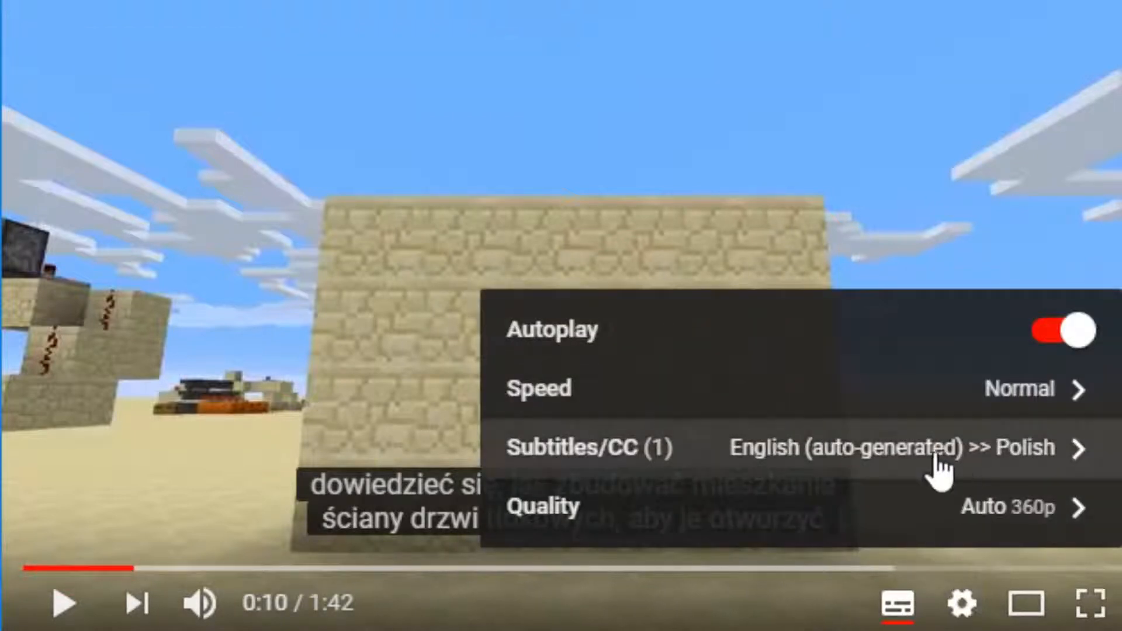
{"action": "left_click", "coordinate": [935, 450]}
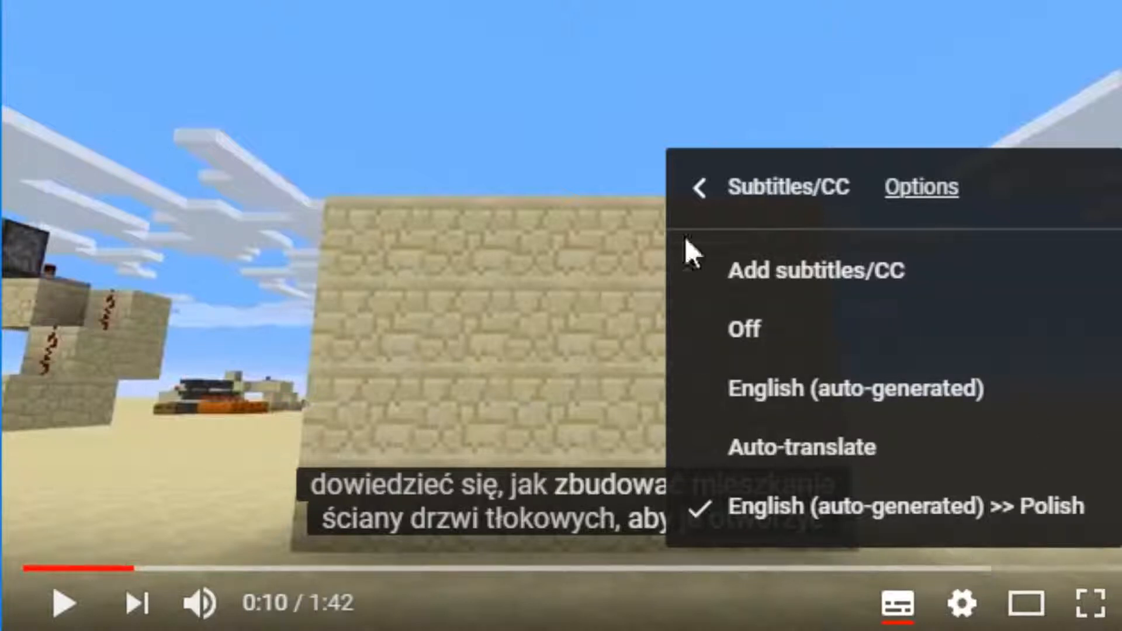
{"action": "left_click", "coordinate": [859, 290]}
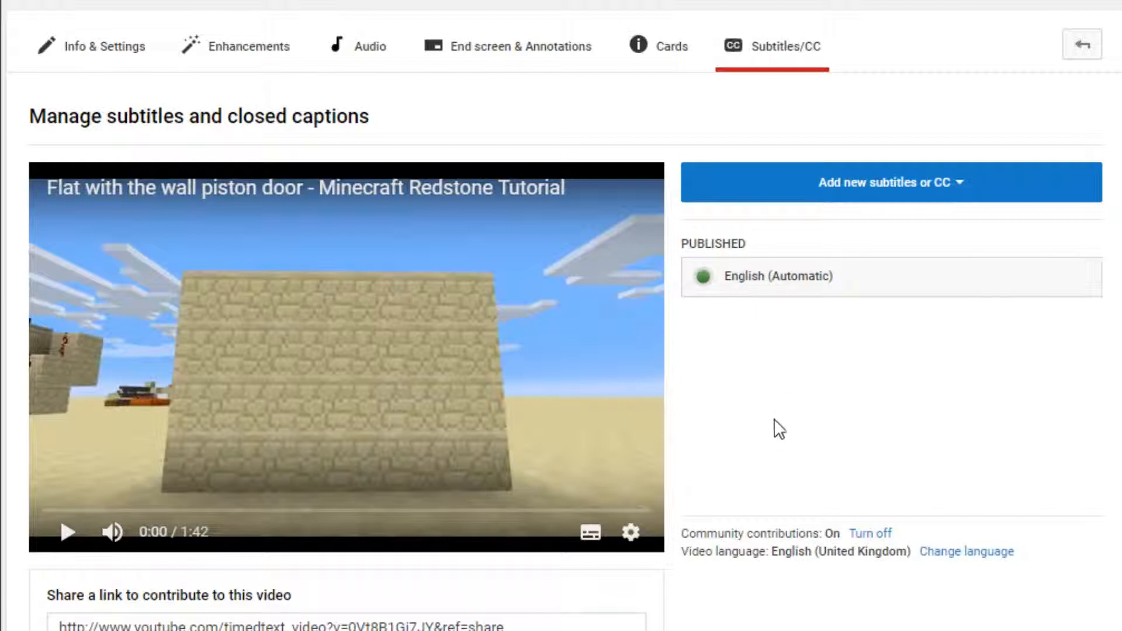
Browse the languages available for new subtitles, searching for French and German
{"action": "left_click", "coordinate": [864, 204]}
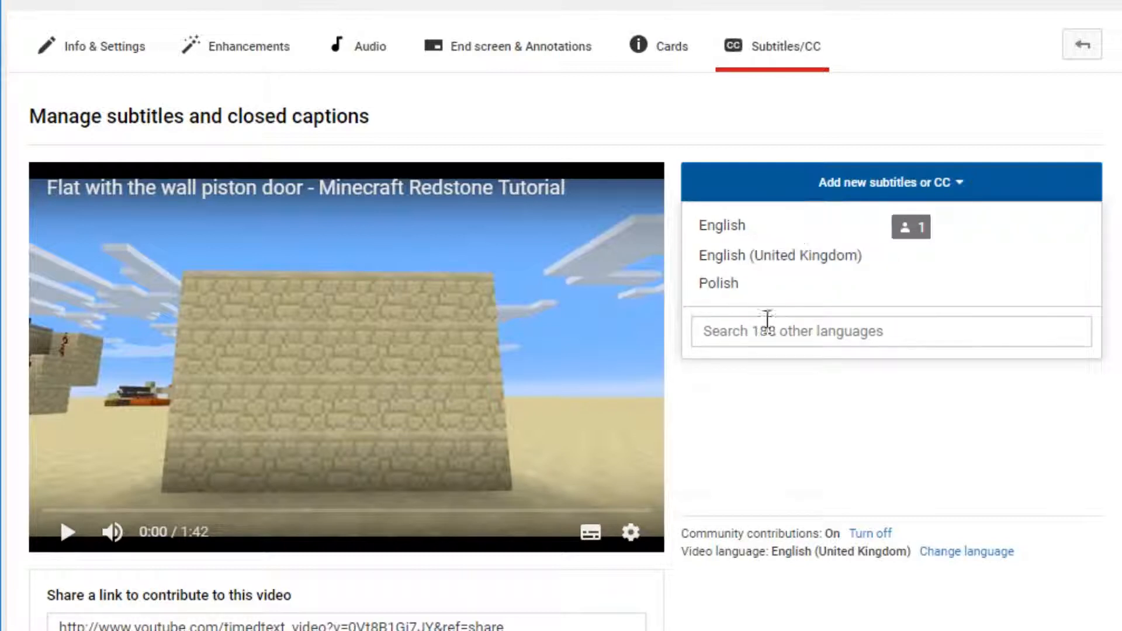
{"action": "left_click", "coordinate": [767, 320]}
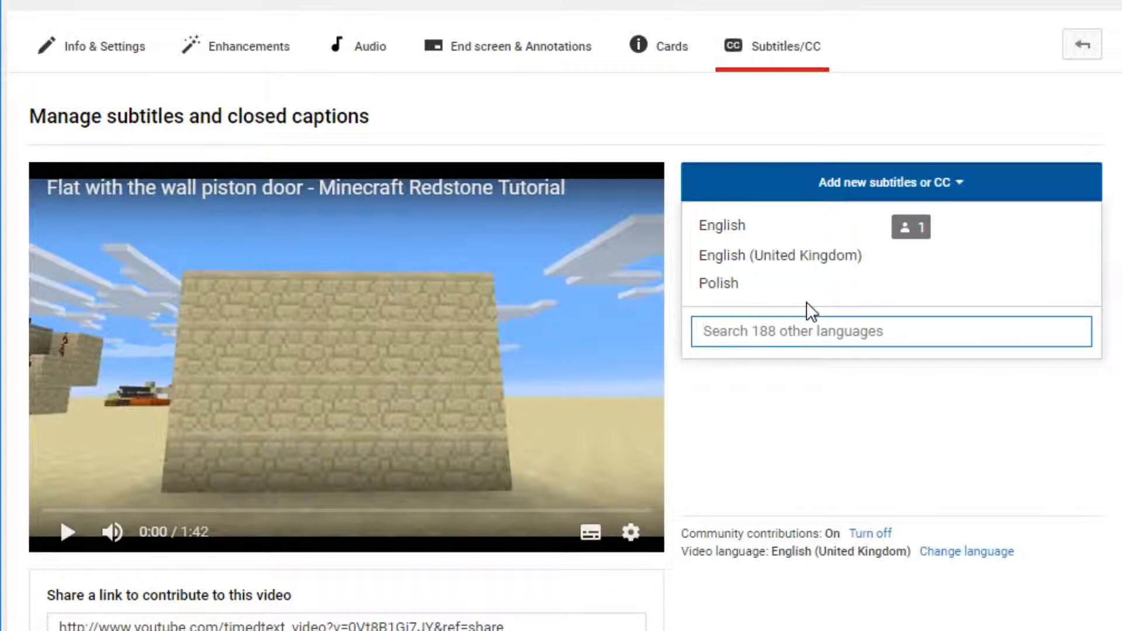
{"action": "type", "text": "fre"}
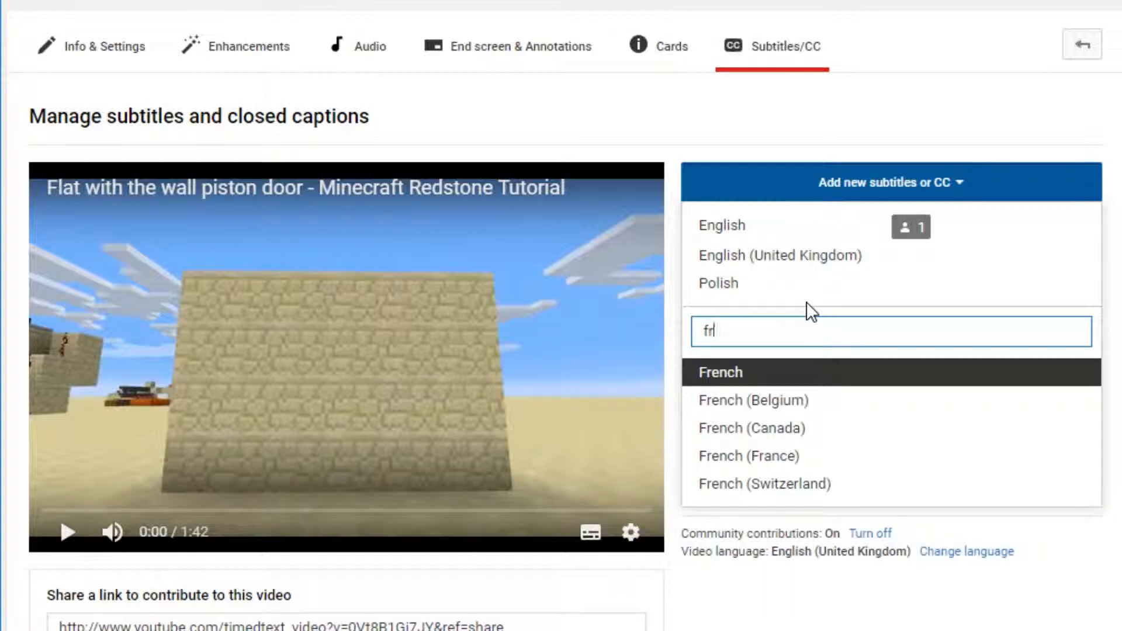
{"action": "key", "text": "BackSpace"}
{"action": "key", "text": "BackSpace"}
{"action": "type", "text": "ger"}
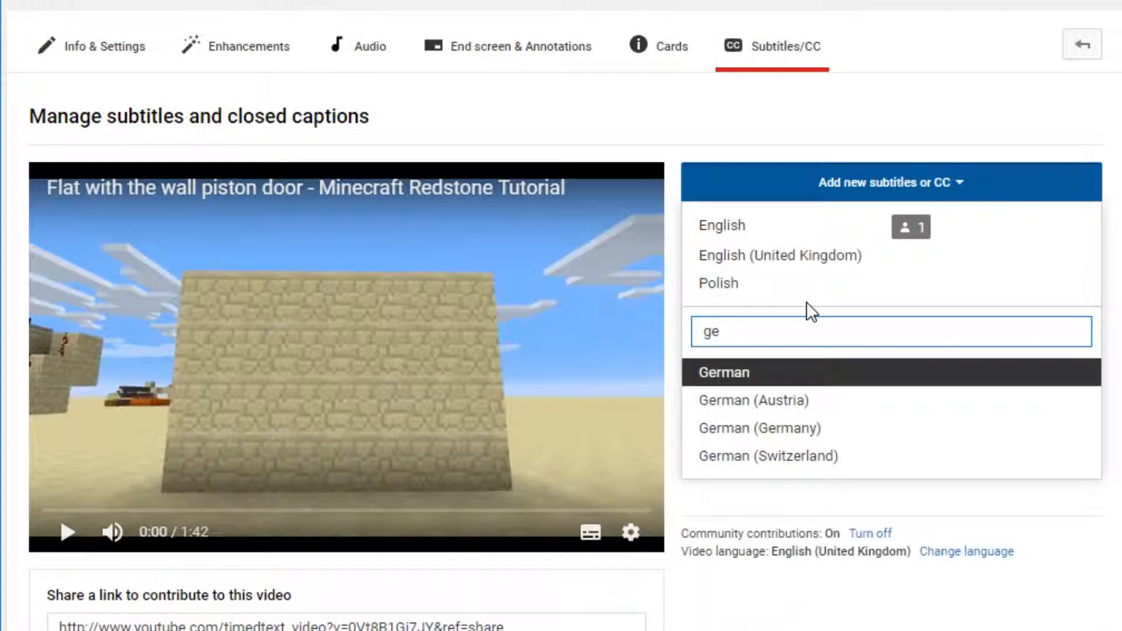
{"action": "key", "text": "BackSpace"}
{"action": "key", "text": "BackSpace"}
{"action": "left_click", "coordinate": [772, 299]}
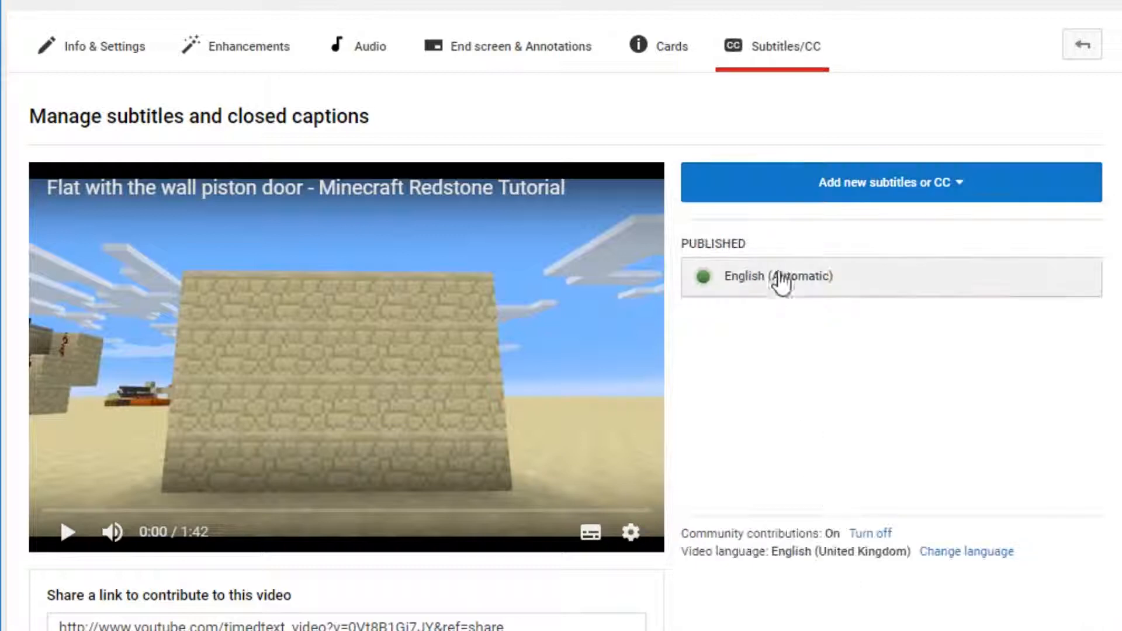
{"action": "left_click", "coordinate": [840, 192]}
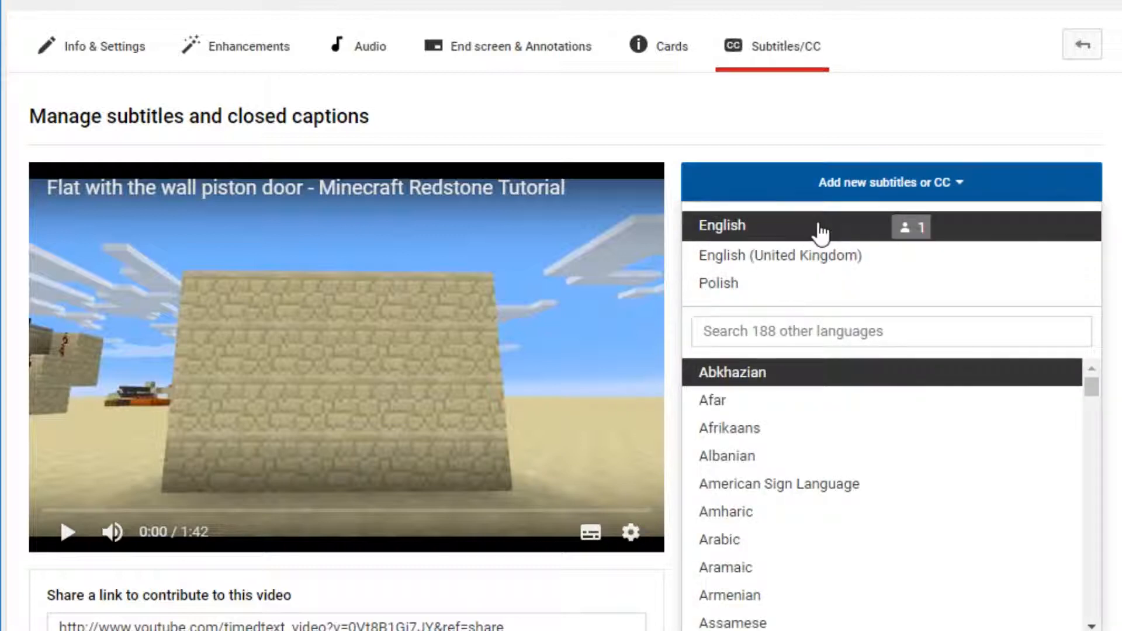
{"action": "left_click", "coordinate": [789, 286]}
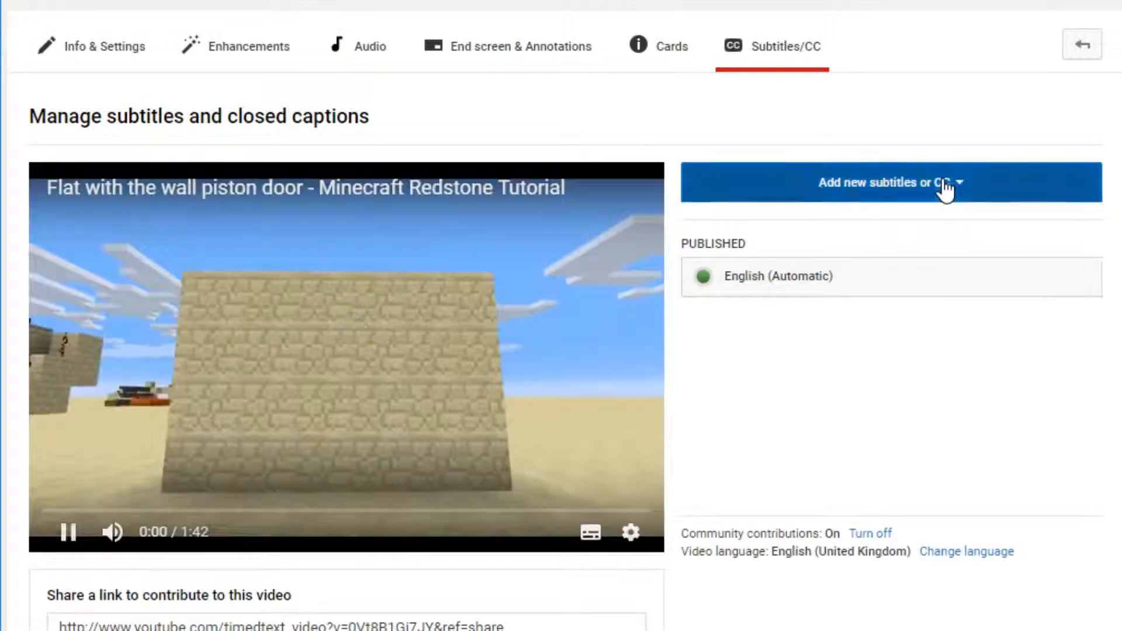
Start new English (United Kingdom) subtitles using the Transcribe and auto-sync method
{"action": "left_click", "coordinate": [947, 187]}
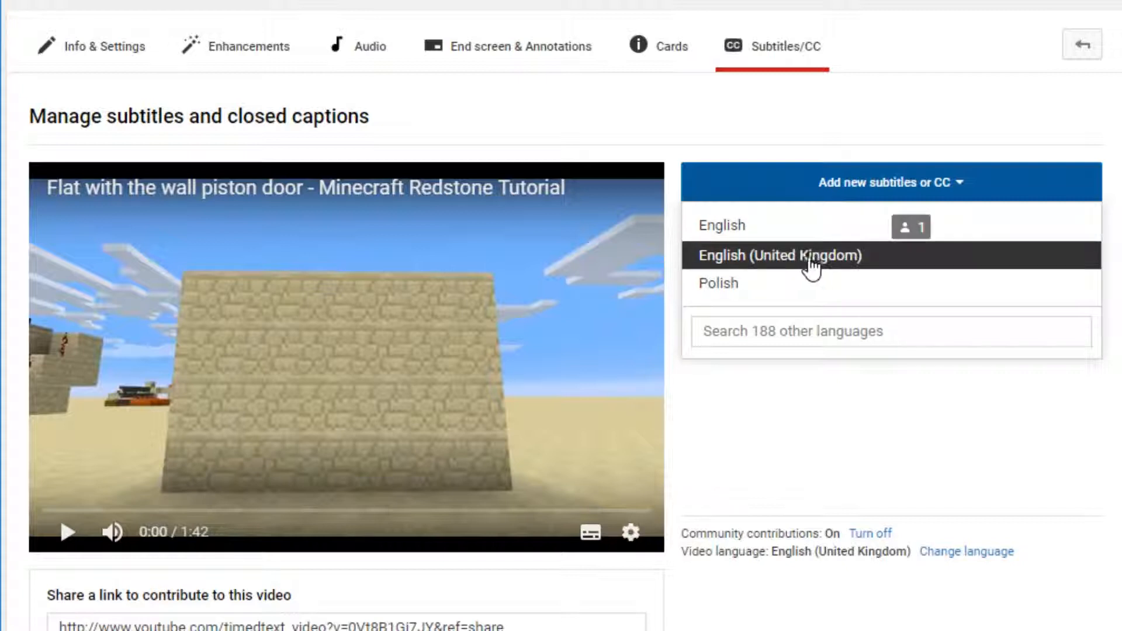
{"action": "left_click", "coordinate": [747, 262]}
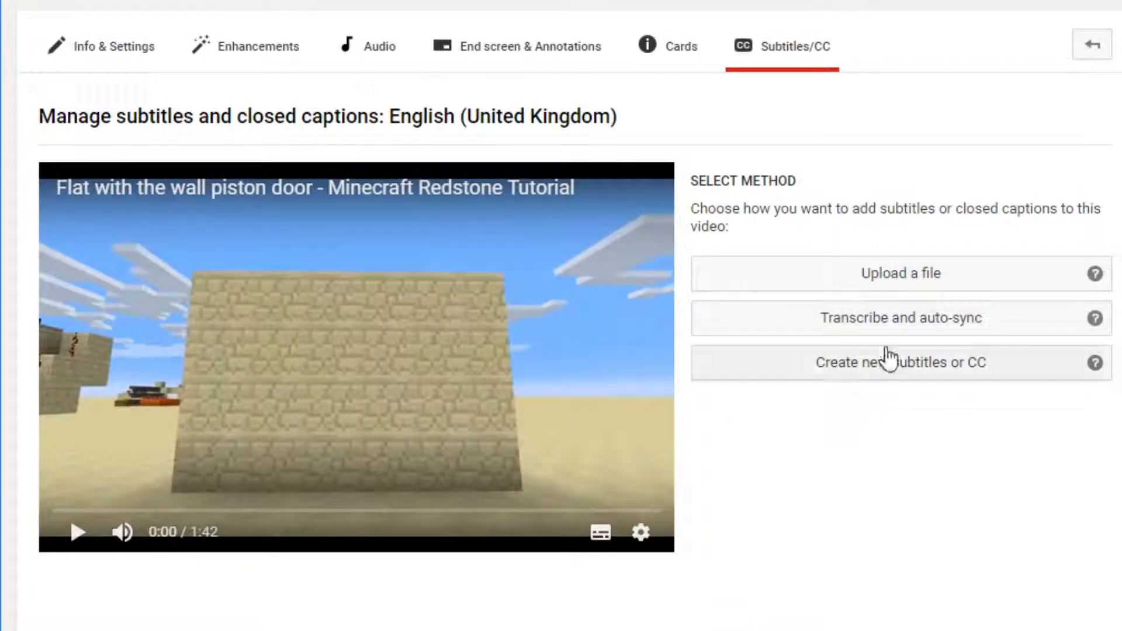
{"action": "left_click", "coordinate": [912, 320]}
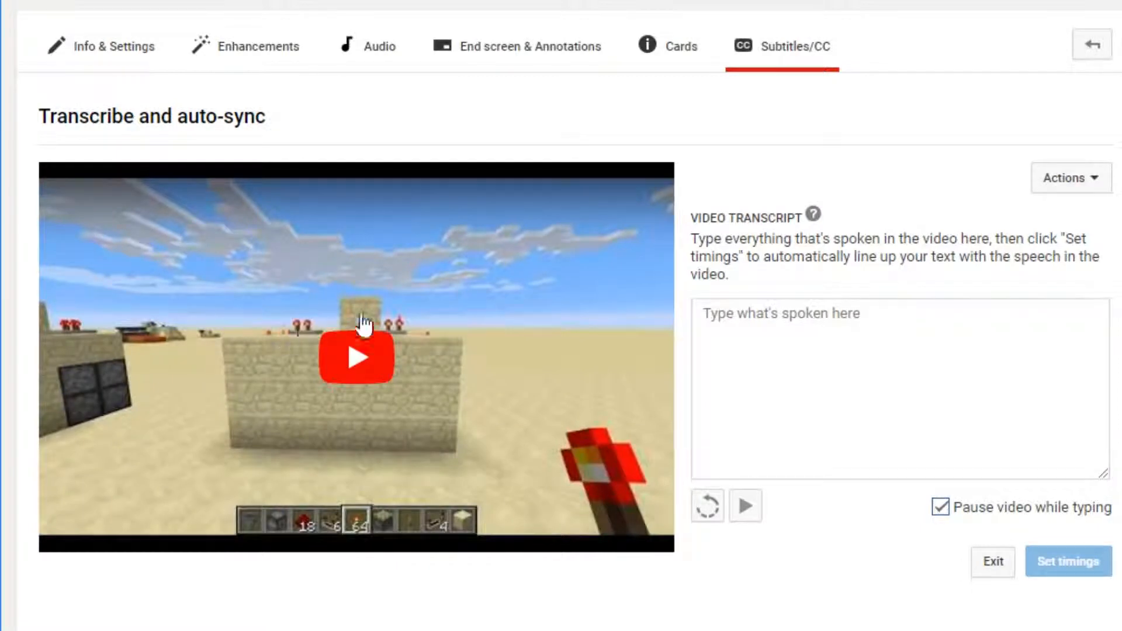
Transcribe the video's opening speech as "Hello this is tik tak and today we are going to learn" and set the subtitle timings
{"action": "left_click", "coordinate": [489, 356]}
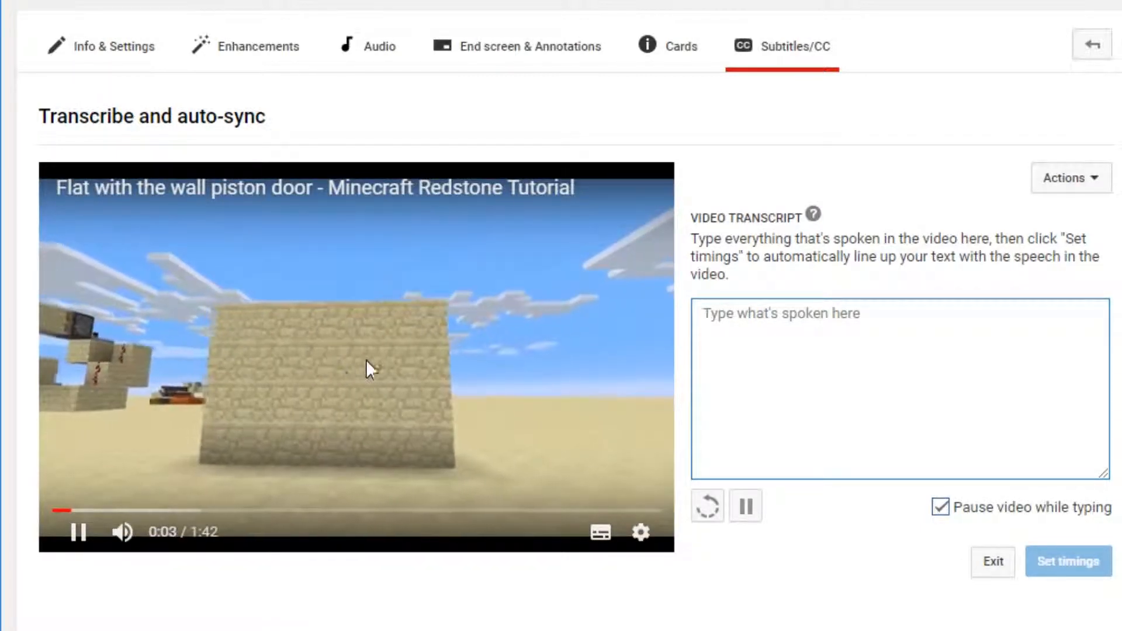
{"action": "left_click", "coordinate": [613, 353]}
{"action": "left_click", "coordinate": [816, 361]}
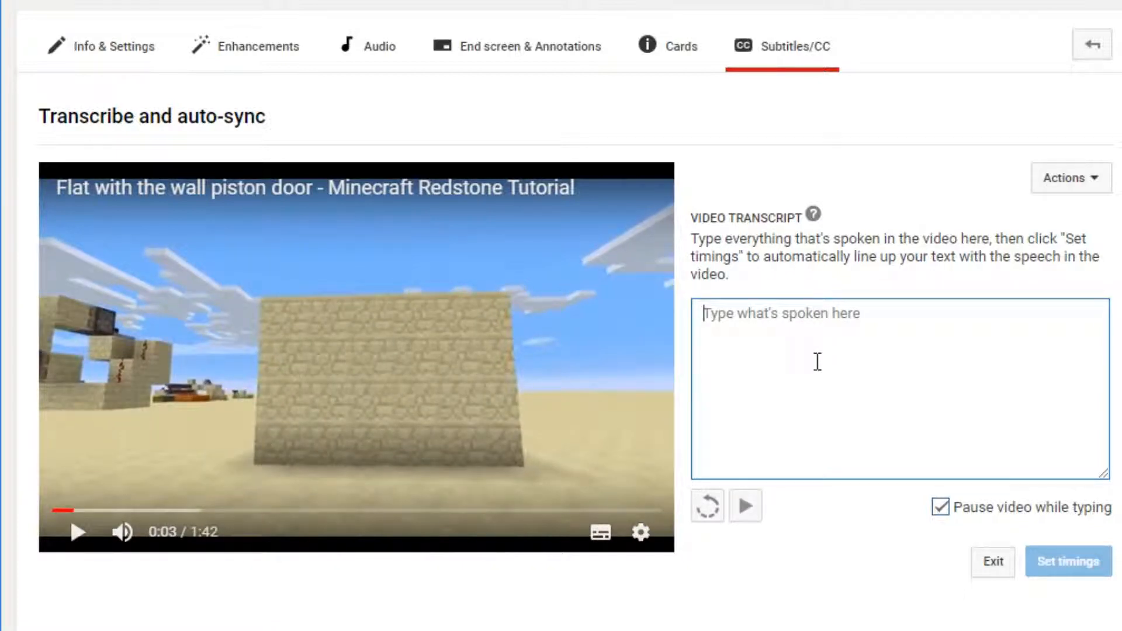
{"action": "type", "text": "He"}
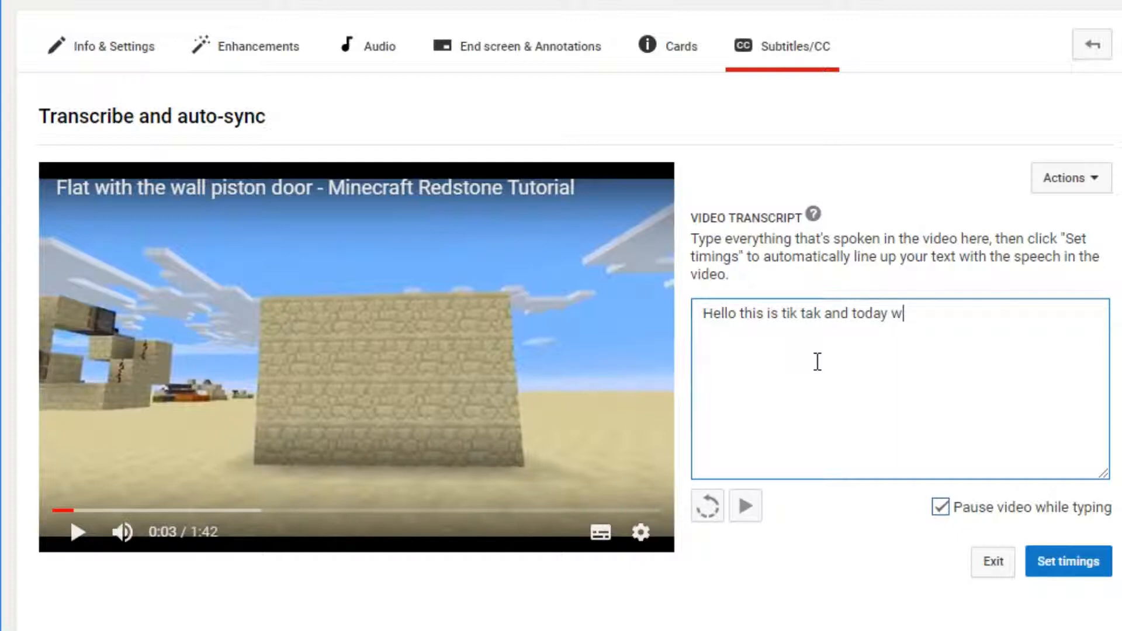
{"action": "left_click", "coordinate": [591, 387]}
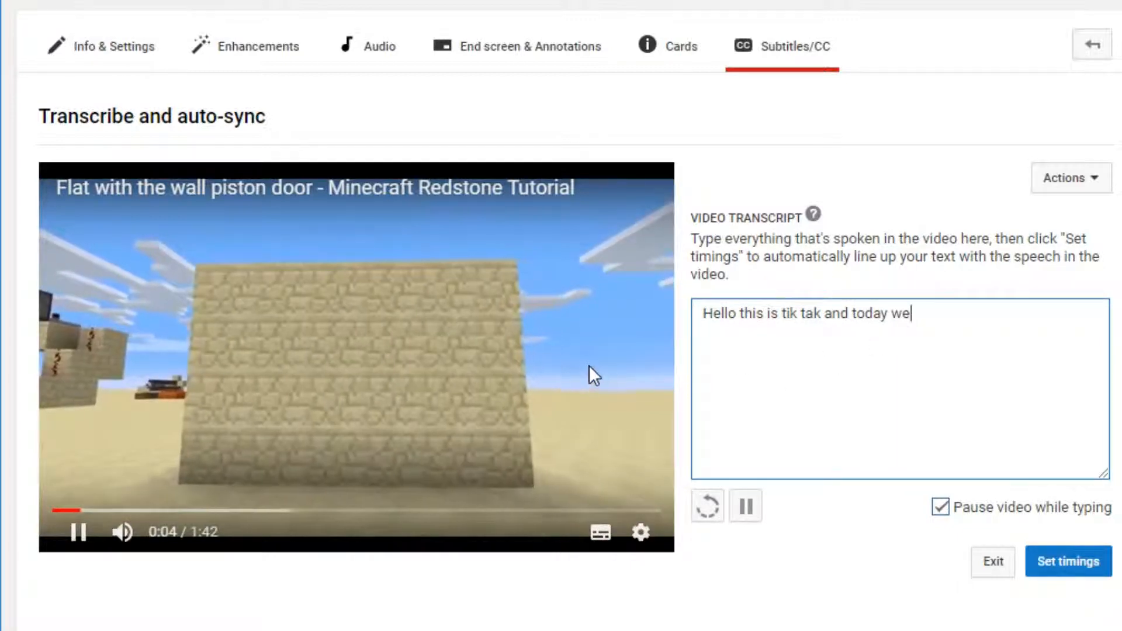
{"action": "left_click", "coordinate": [964, 367]}
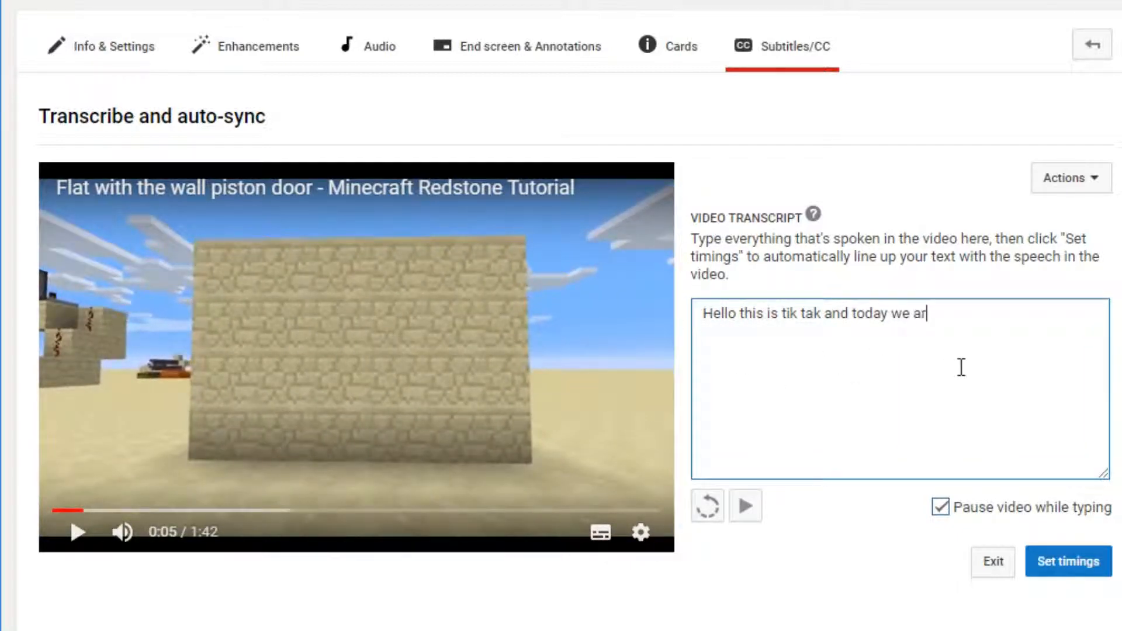
{"action": "type", "text": "are going to"}
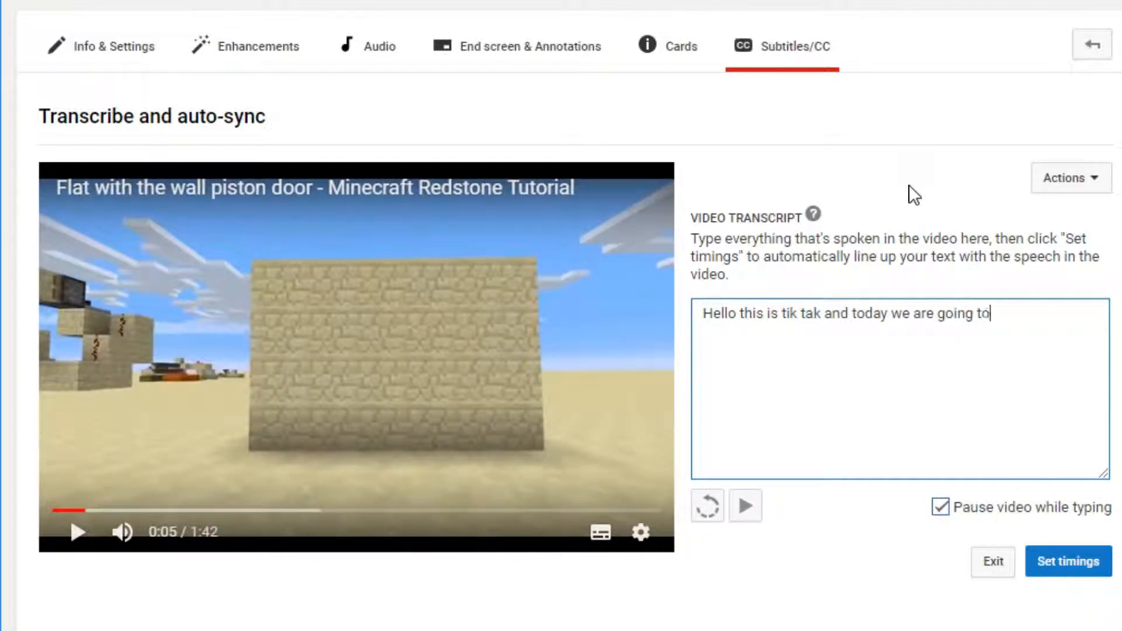
{"action": "type", "text": " learn"}
{"action": "left_click", "coordinate": [608, 367]}
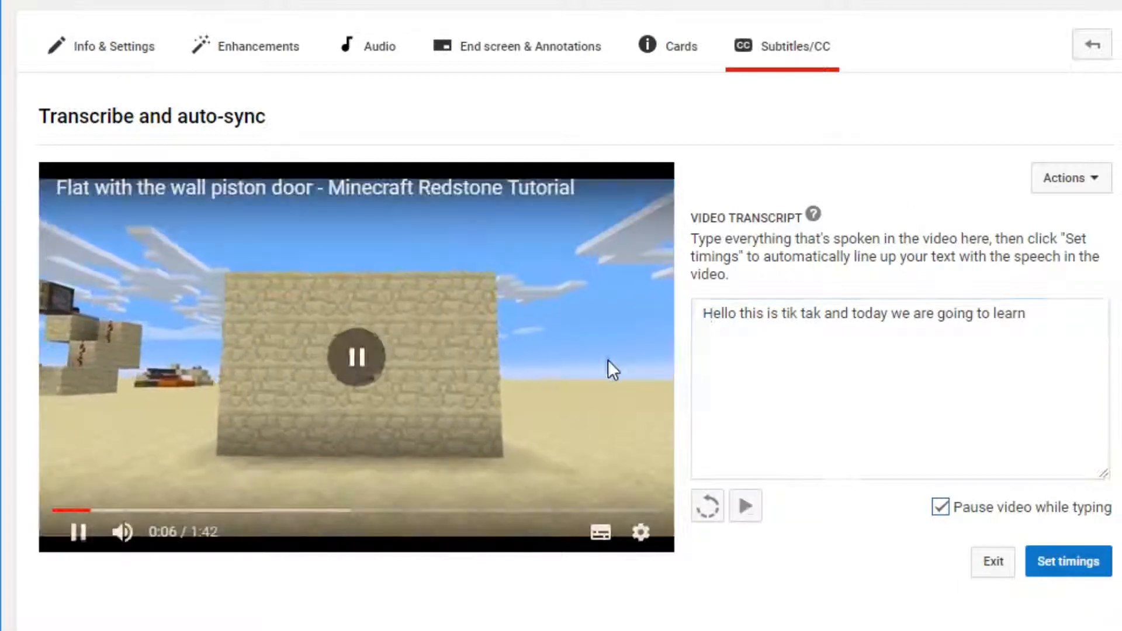
{"action": "left_click", "coordinate": [1049, 564]}
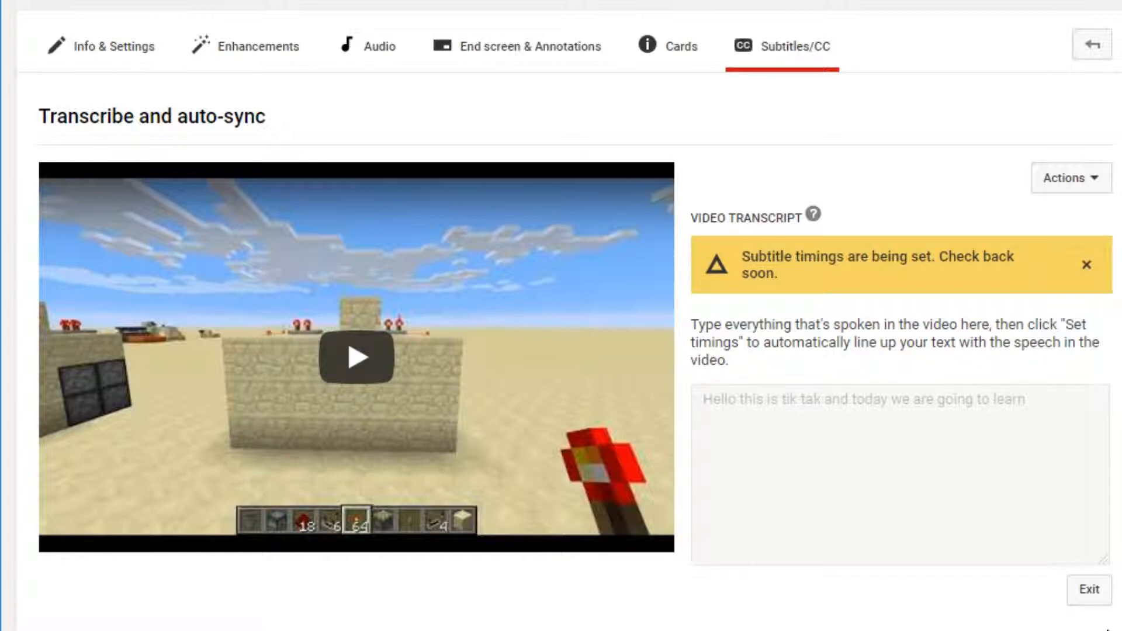
Exit the transcript and start new English (United Kingdom) subtitles with the Create new subtitles or CC method, overwriting the existing ones
{"action": "left_click", "coordinate": [1091, 589]}
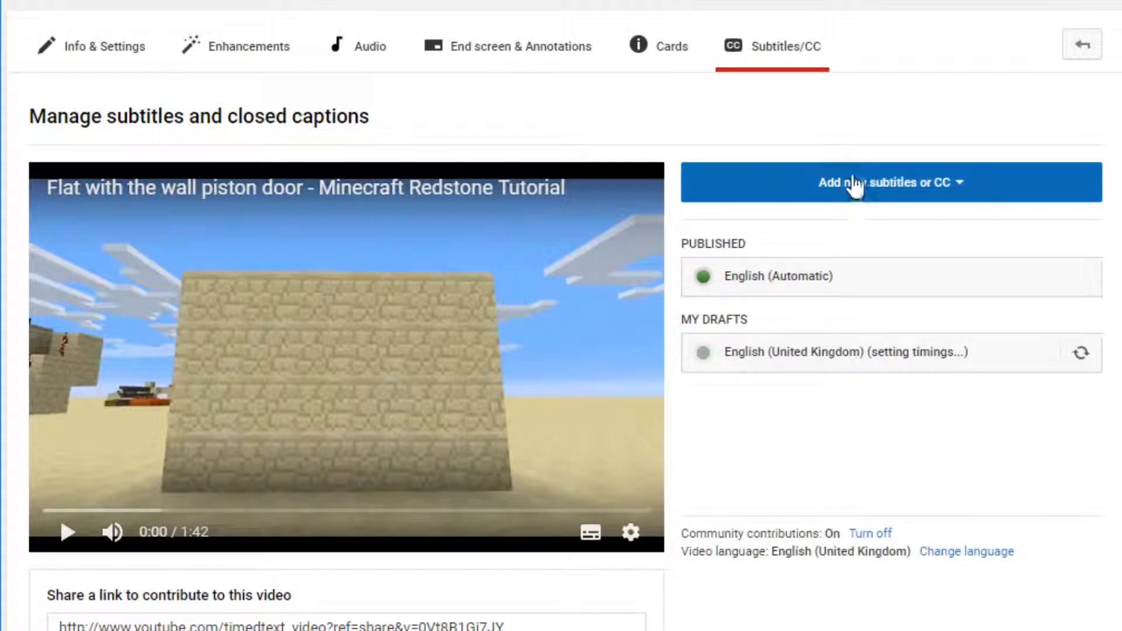
{"action": "left_click", "coordinate": [853, 183]}
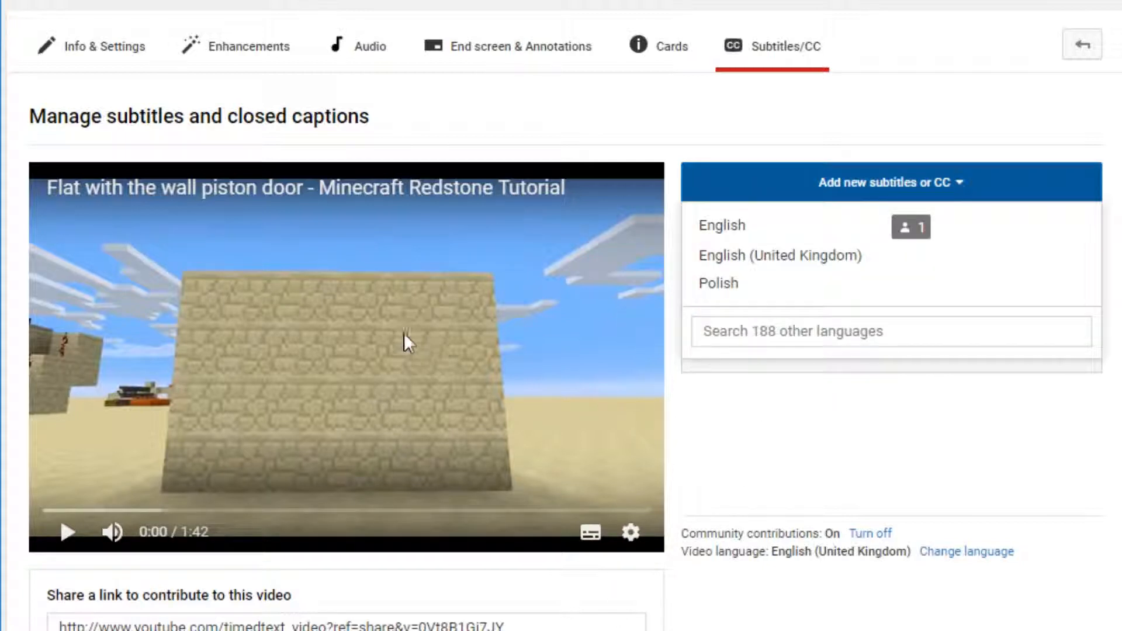
{"action": "left_click", "coordinate": [808, 262]}
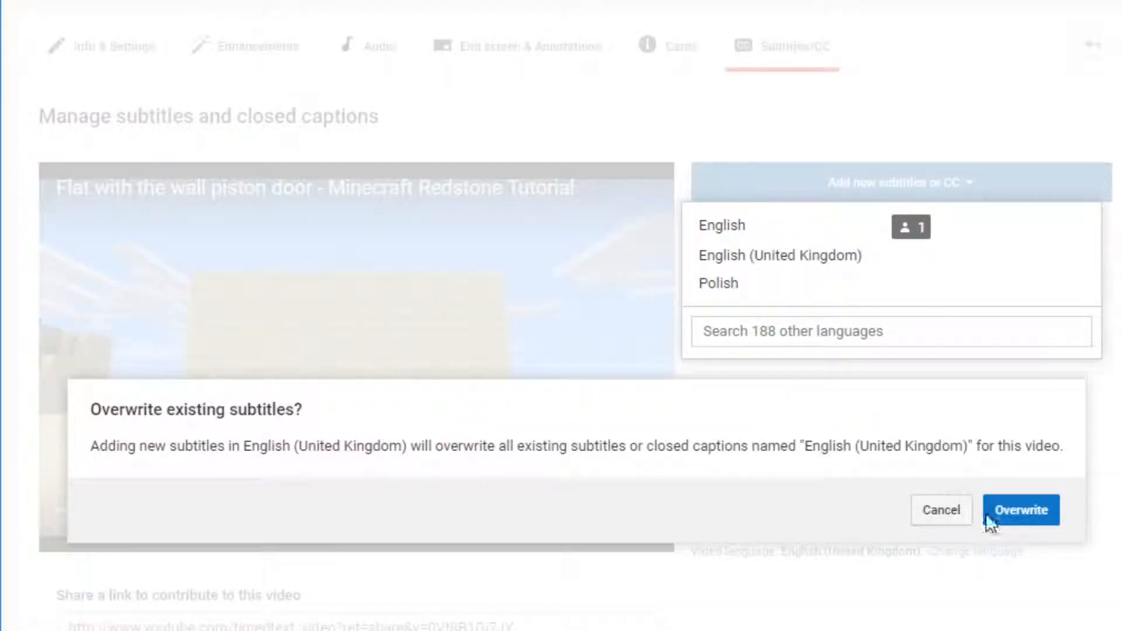
{"action": "left_click", "coordinate": [1014, 518]}
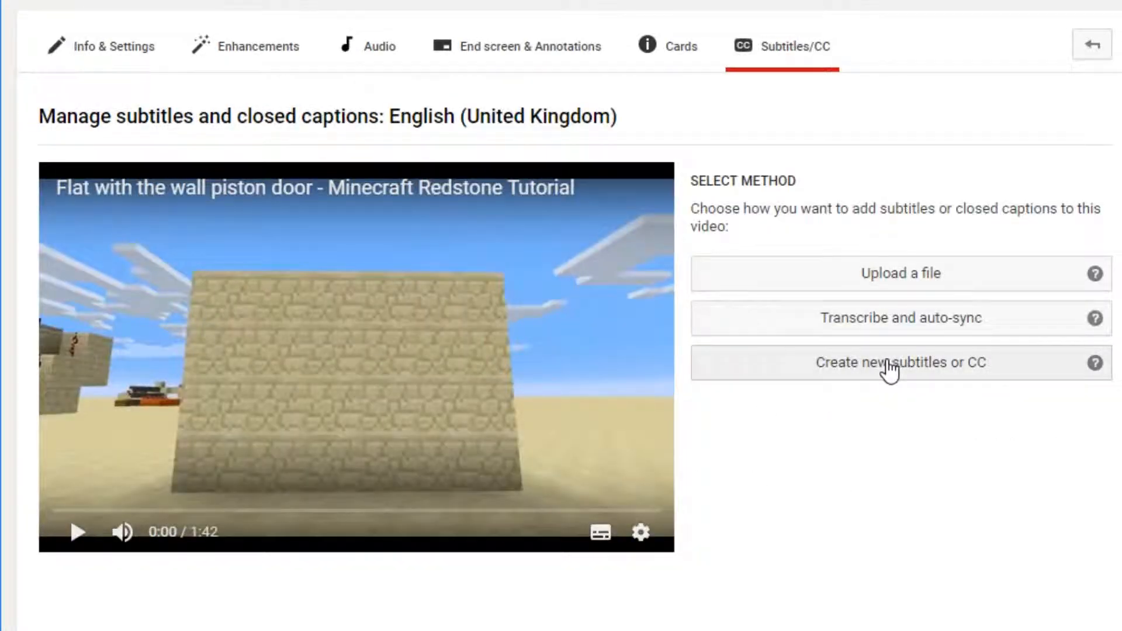
{"action": "left_click", "coordinate": [889, 371]}
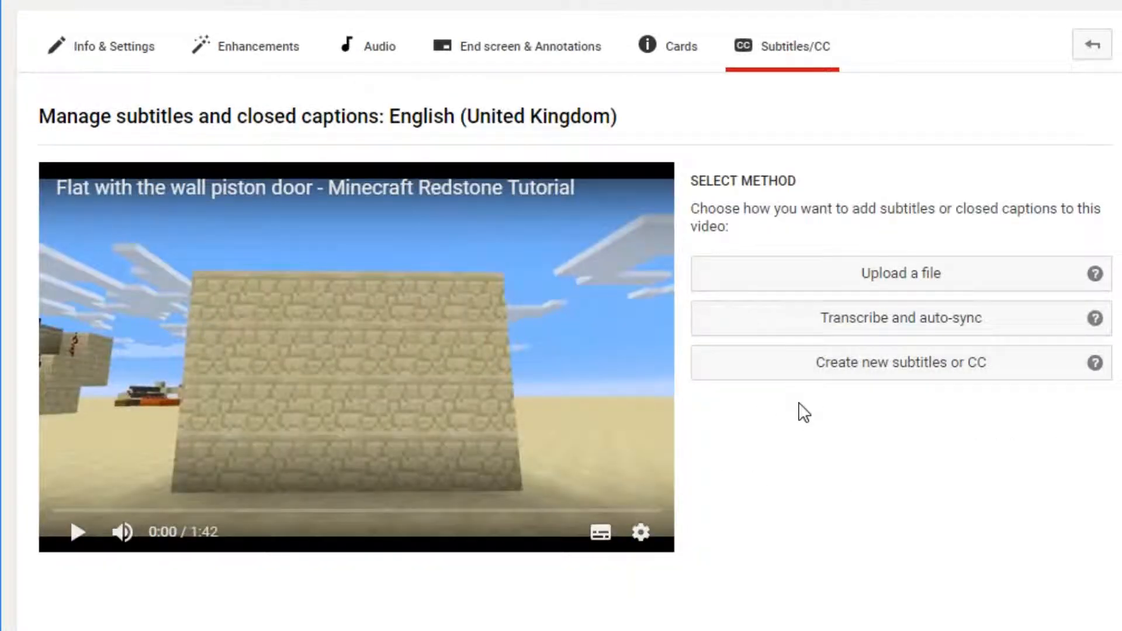
Listen to the video's opening and enter "Hello this is Tik tak and today we" as the 0:01.0–0:03.8 subtitle
{"action": "scroll", "coordinate": [496, 409], "scroll_direction": "down", "scroll_amount": 2}
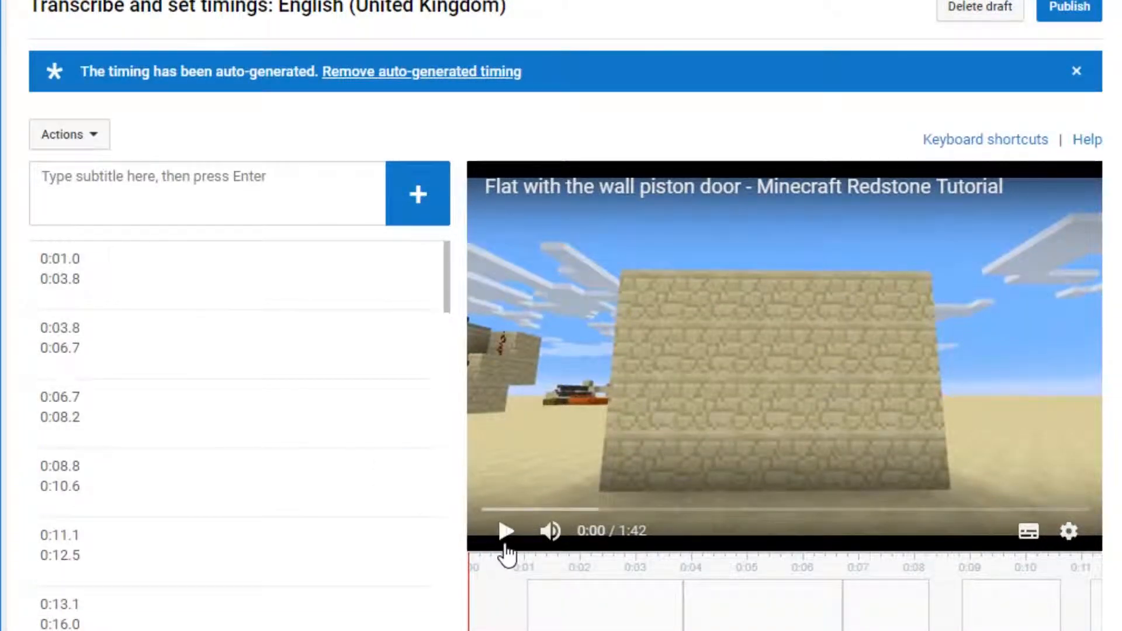
{"action": "left_click", "coordinate": [507, 538]}
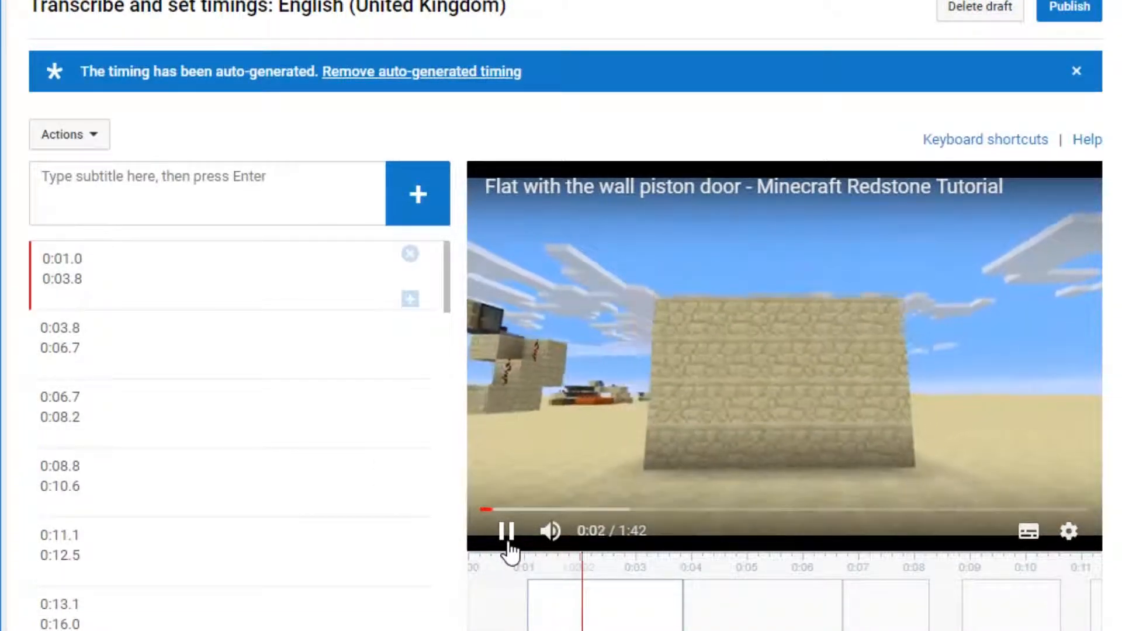
{"action": "left_click", "coordinate": [507, 544]}
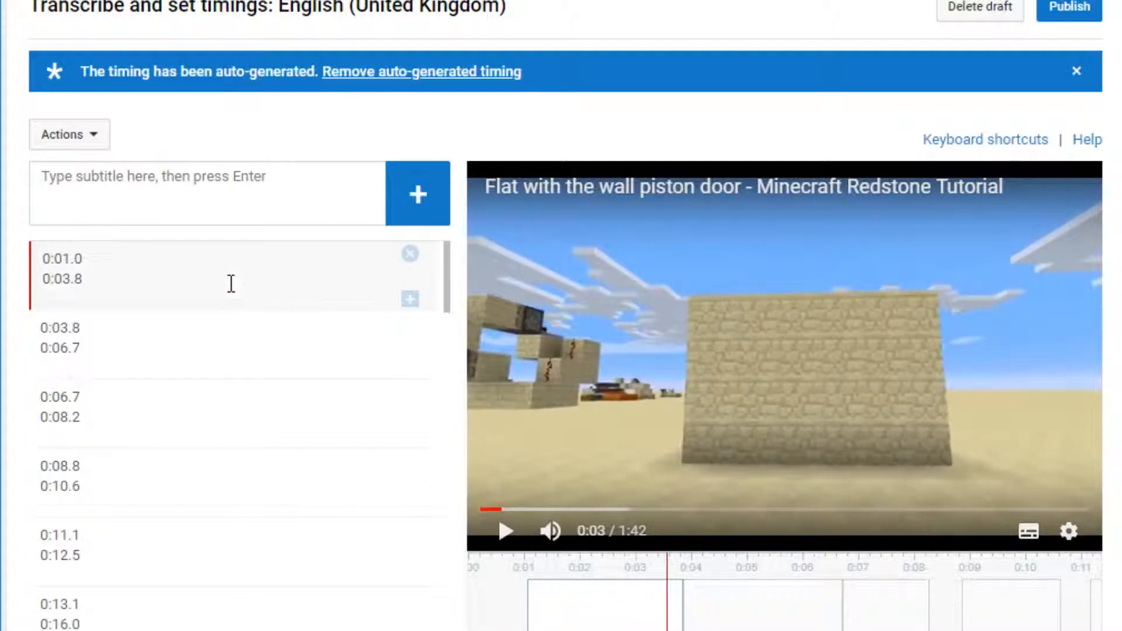
{"action": "left_click", "coordinate": [190, 277]}
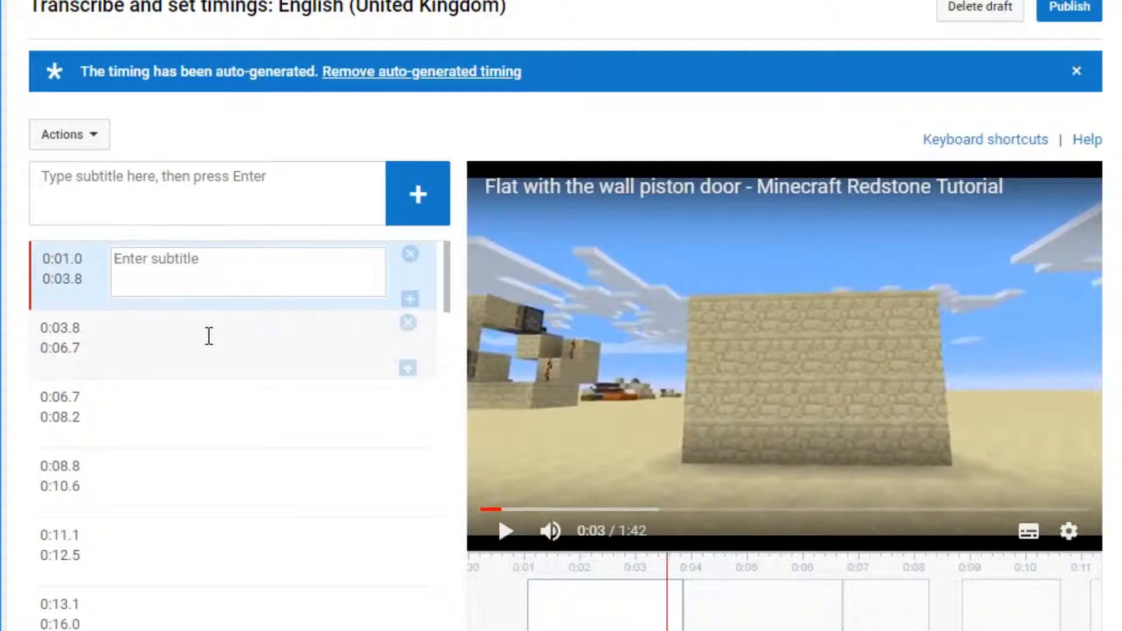
{"action": "type", "text": "H"}
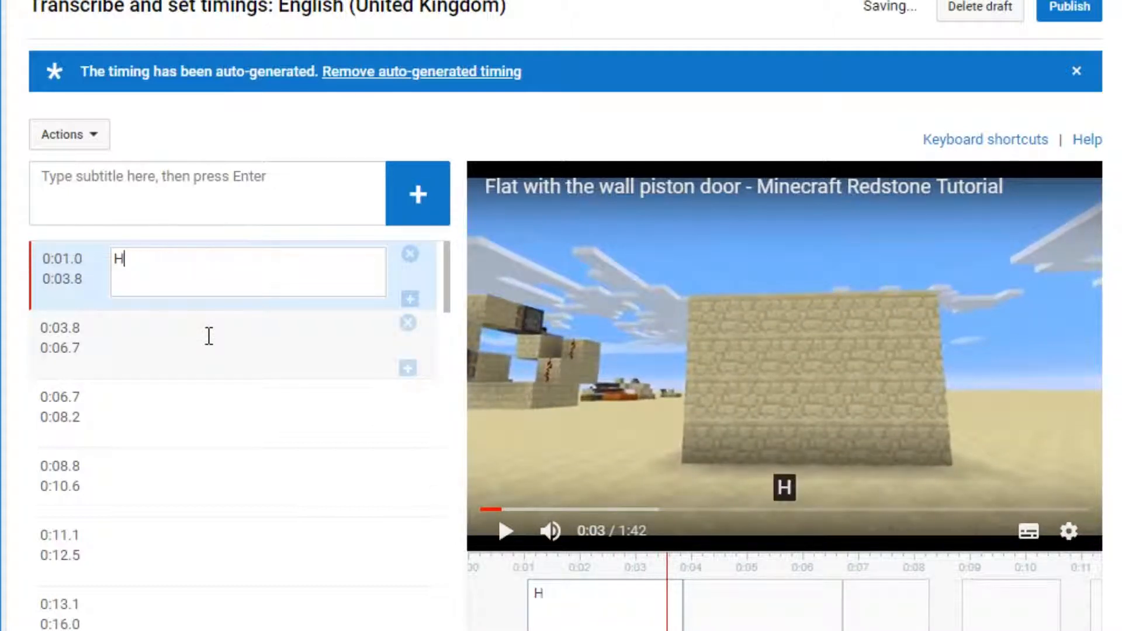
{"action": "type", "text": "ello tik"}
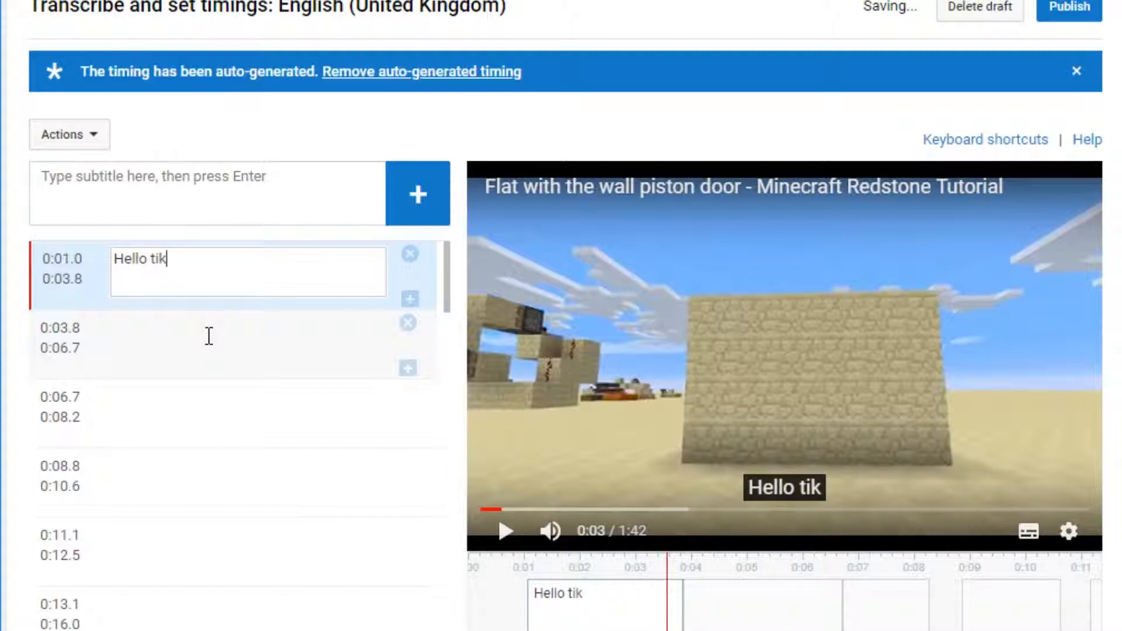
{"action": "key", "text": "BackSpace"}
{"action": "key", "text": "BackSpace"}
{"action": "type", "text": "his "}
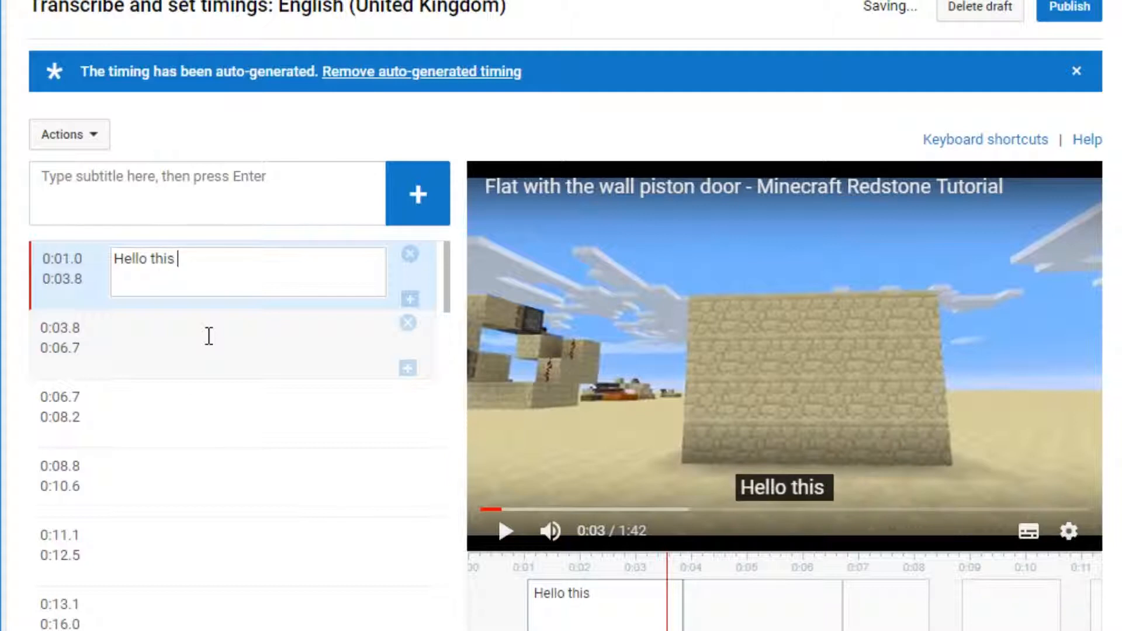
{"action": "type", "text": "is Tik tak and "}
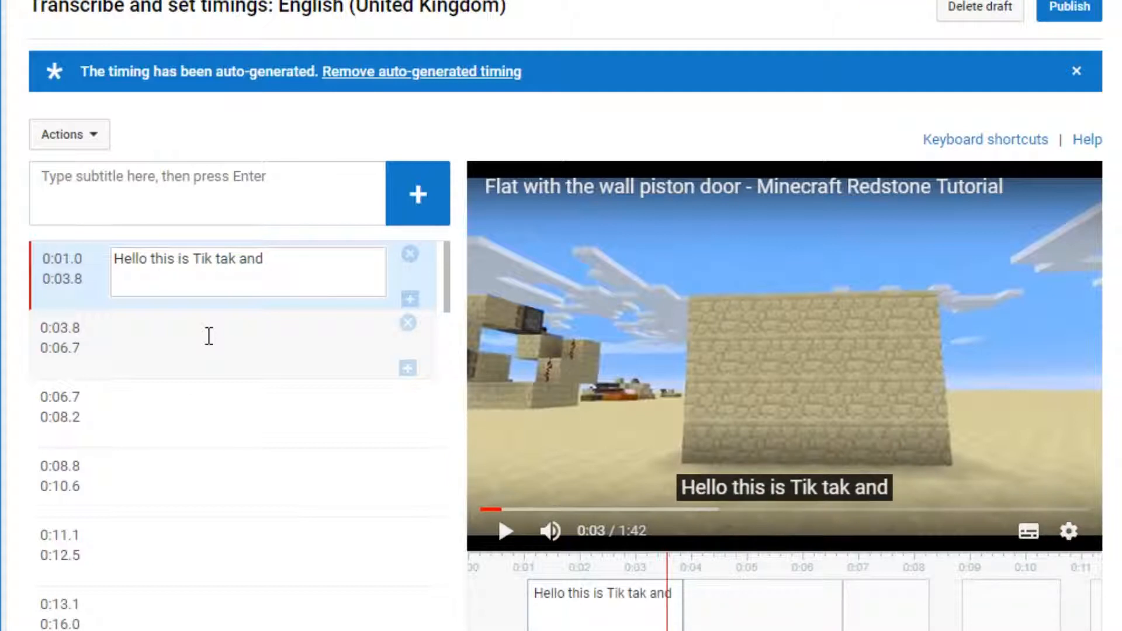
{"action": "type", "text": "today we"}
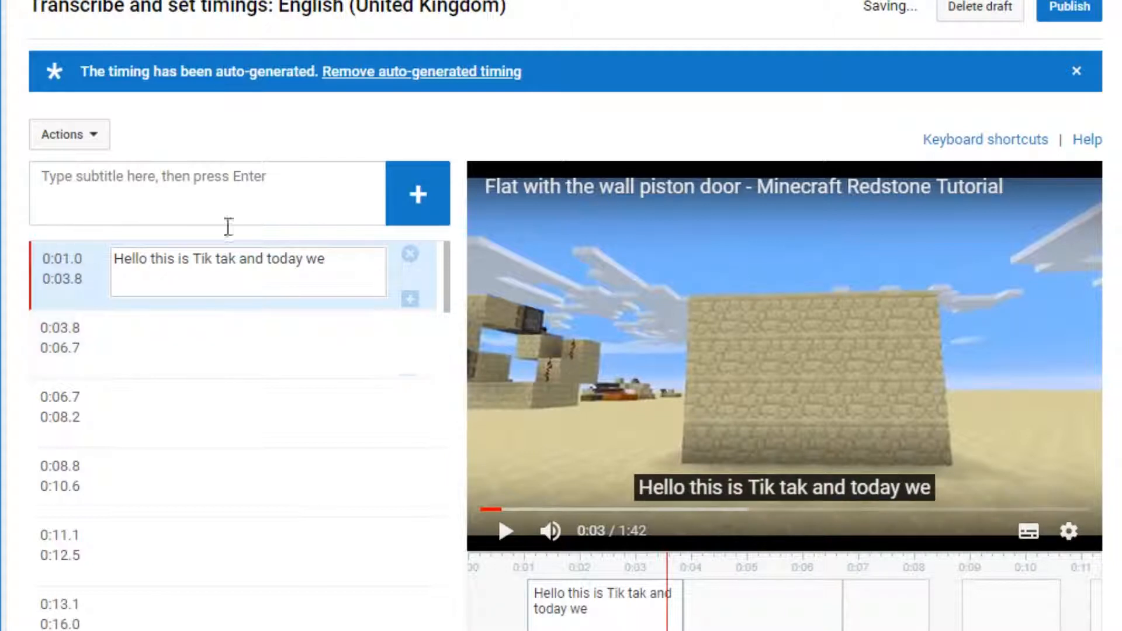
Play a little more of the video and enter "are going to" as the 0:03.8–0:06.7 subtitle
{"action": "left_click", "coordinate": [507, 535]}
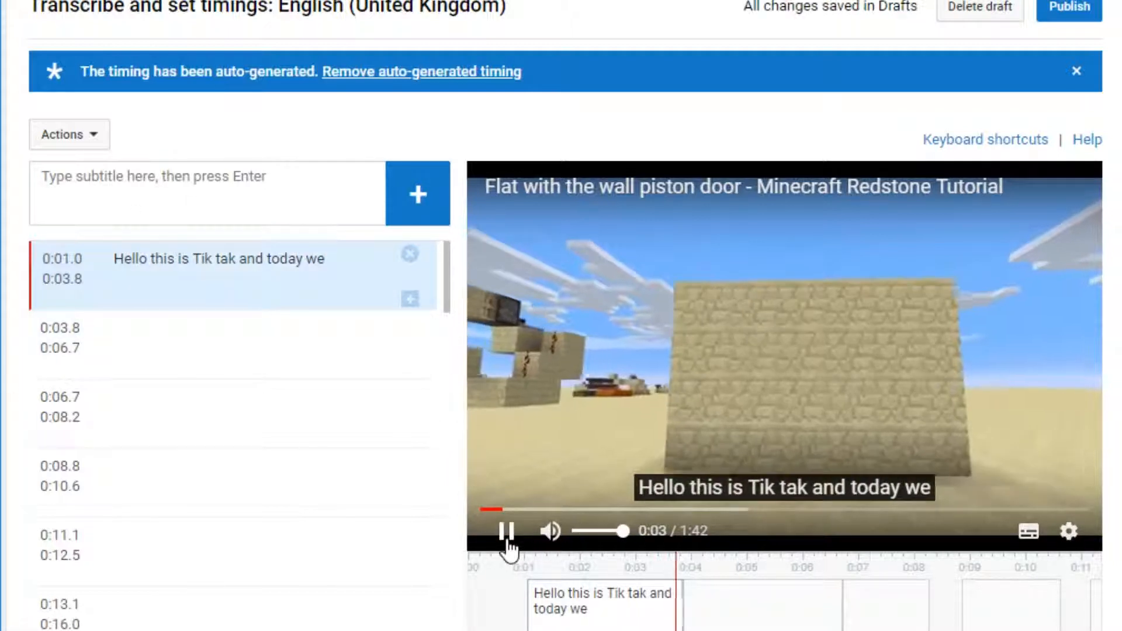
{"action": "left_click", "coordinate": [507, 535]}
{"action": "left_click", "coordinate": [210, 333]}
{"action": "type", "text": "are goi"}
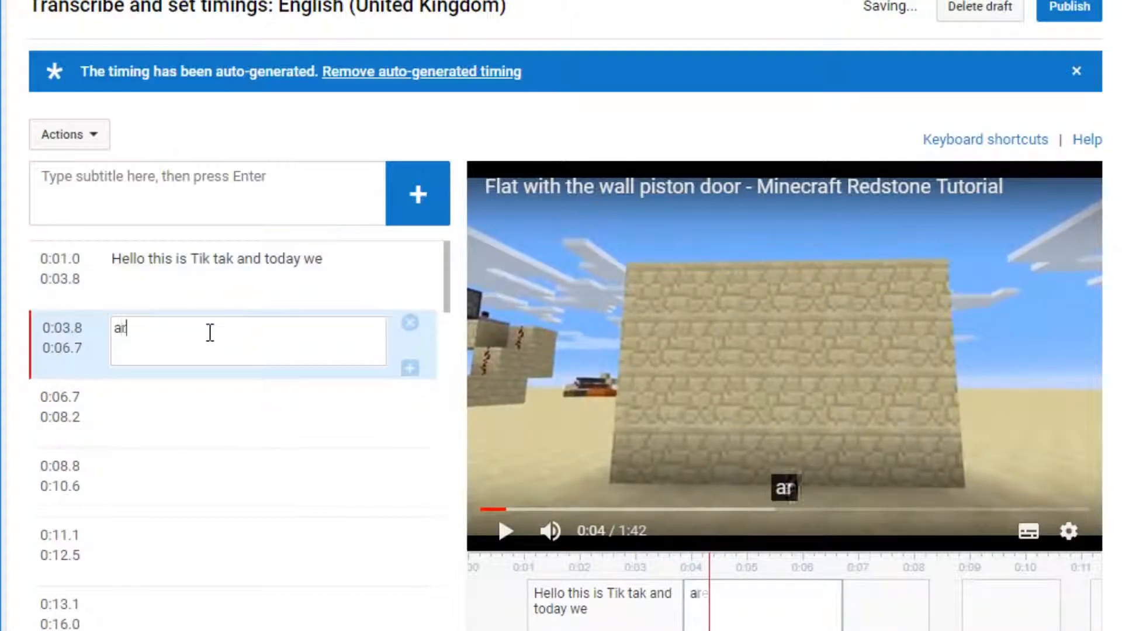
{"action": "type", "text": "ng to"}
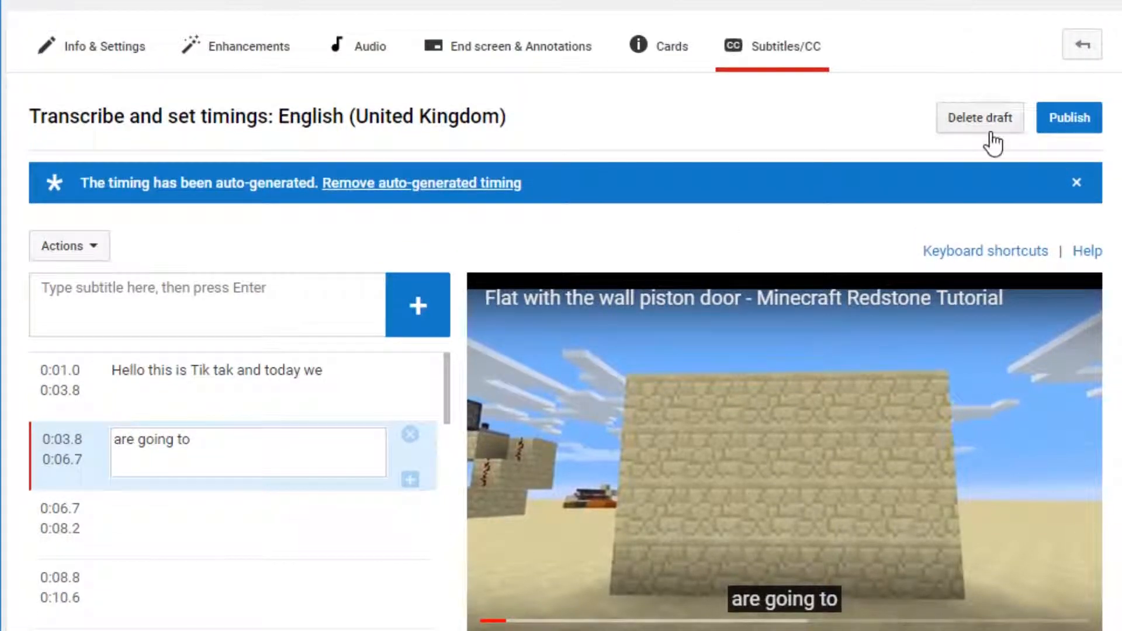
Delete the English (United Kingdom) subtitle draft
{"action": "left_click", "coordinate": [987, 11]}
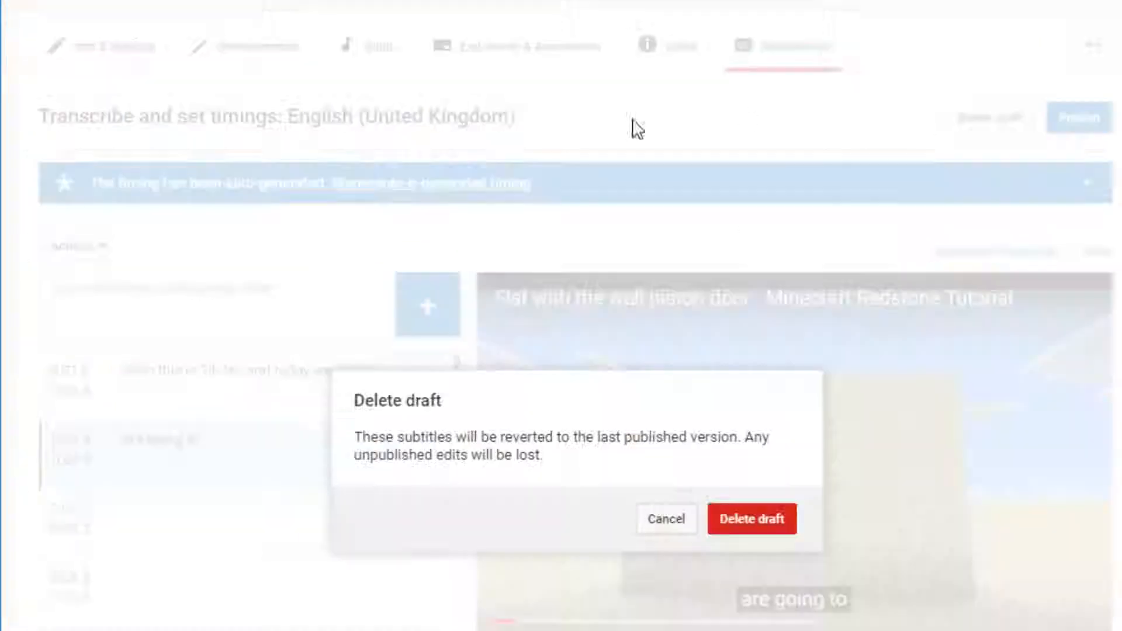
{"action": "left_click", "coordinate": [730, 528]}
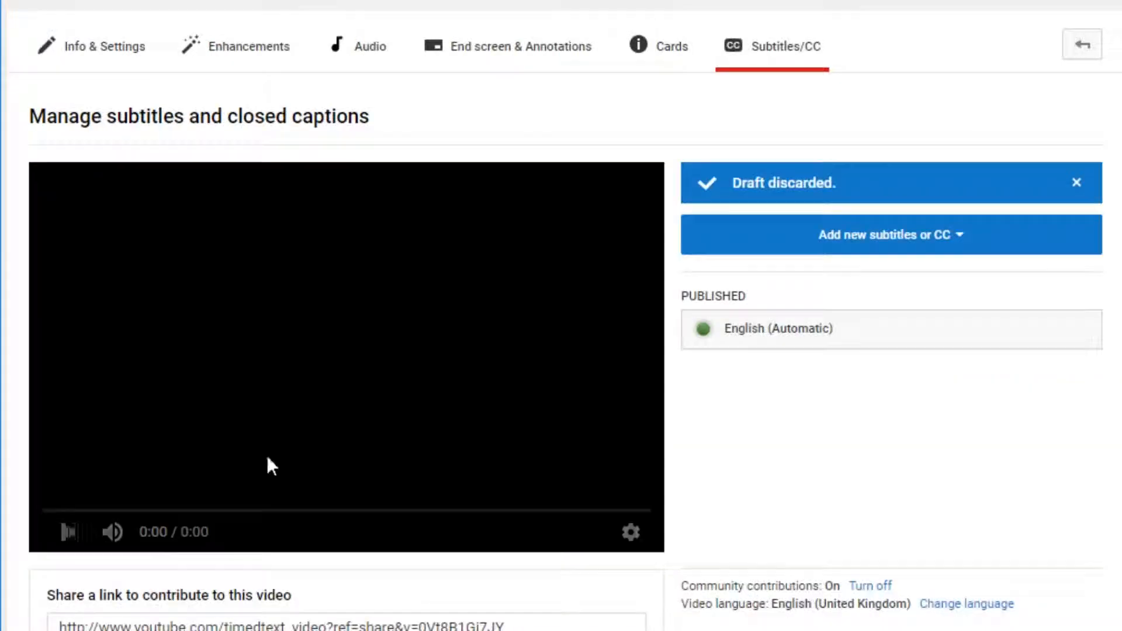